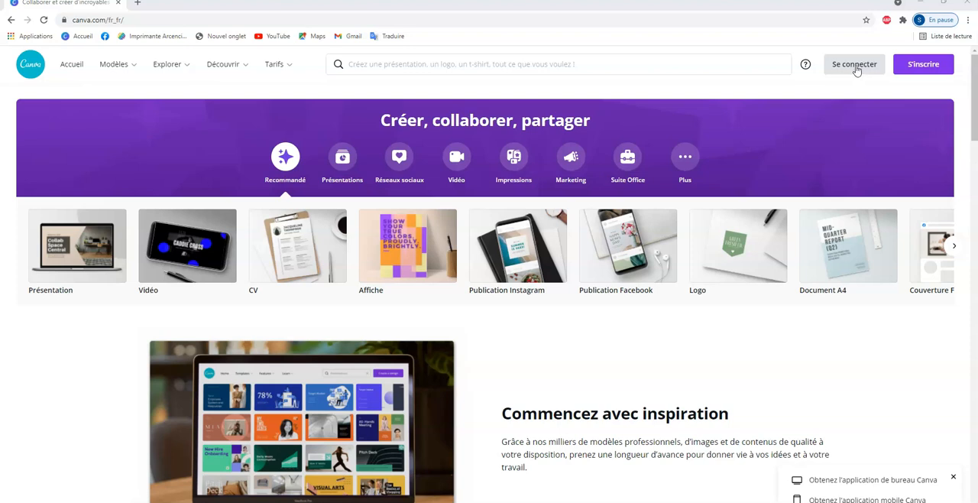
- Open the account sign-up form to view the registration options, and close it without registering
{"action": "left_click", "coordinate": [924, 66]}
{"action": "left_click", "coordinate": [337, 255]}
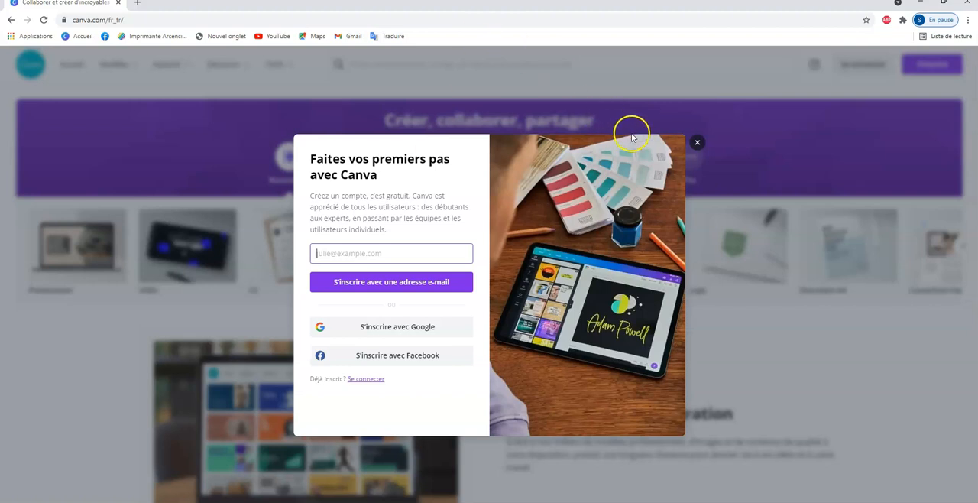
{"action": "left_click", "coordinate": [698, 143]}
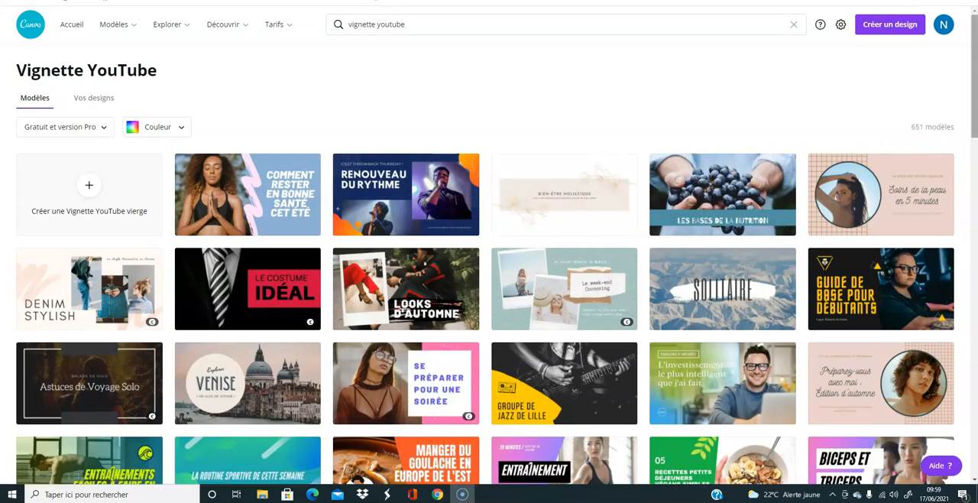
- Look through the available YouTube thumbnail templates
{"action": "scroll", "coordinate": [489, 260], "scroll_direction": "down", "scroll_amount": 5}
{"action": "scroll", "coordinate": [489, 264], "scroll_direction": "down", "scroll_amount": 5}
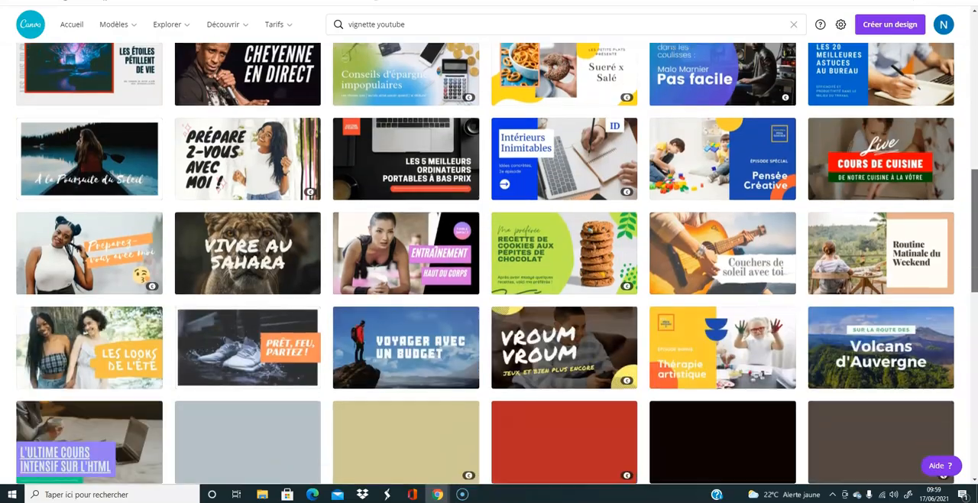
{"action": "scroll", "coordinate": [489, 263], "scroll_direction": "up", "scroll_amount": 7}
{"action": "scroll", "coordinate": [489, 264], "scroll_direction": "up", "scroll_amount": 3}
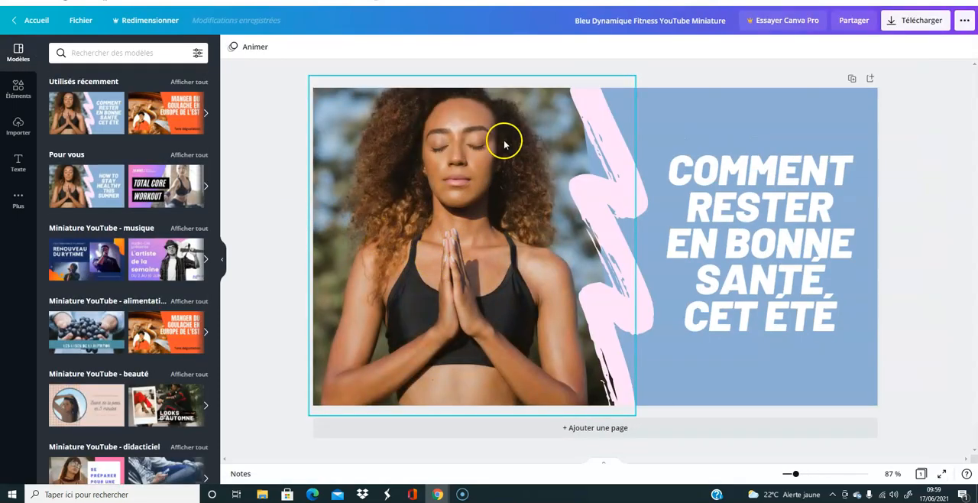
- Delete the headline text and the woman's photo from the thumbnail template
{"action": "left_click", "coordinate": [507, 236]}
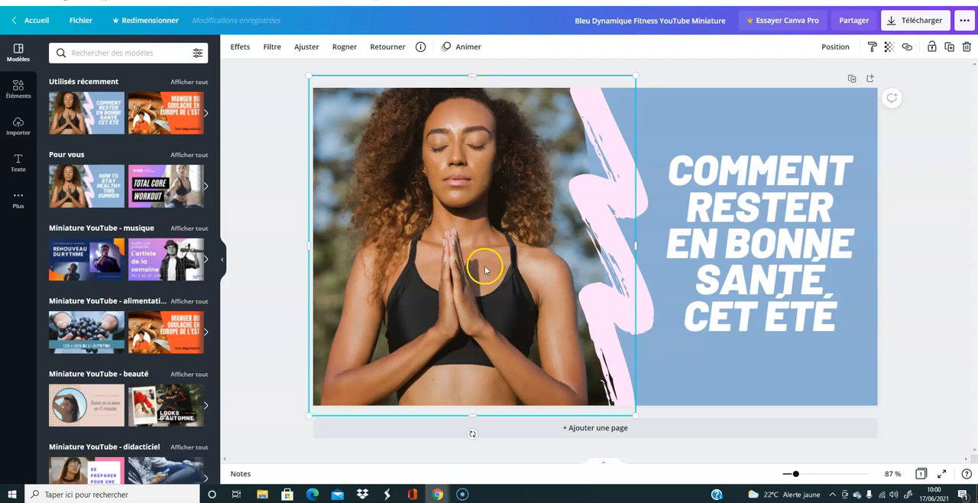
{"action": "left_click", "coordinate": [734, 220]}
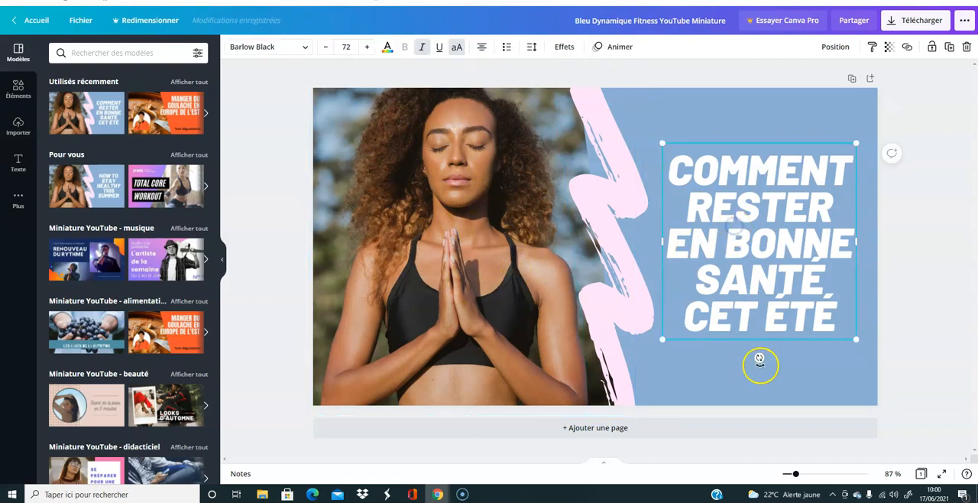
{"action": "left_click", "coordinate": [701, 115]}
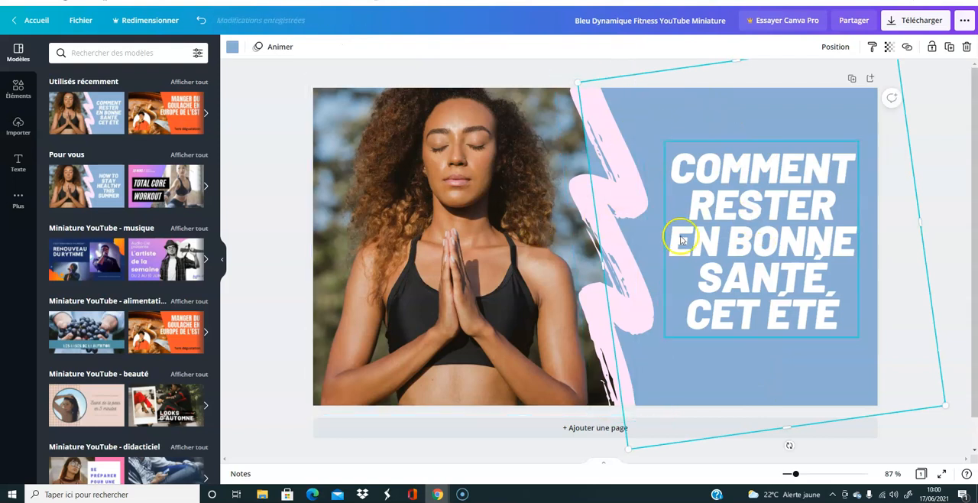
{"action": "left_click", "coordinate": [757, 252]}
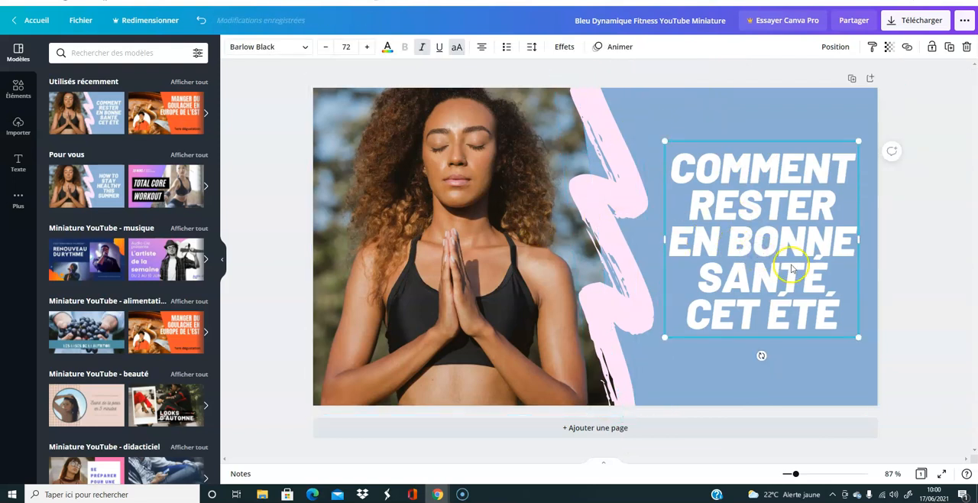
{"action": "left_click", "coordinate": [967, 48]}
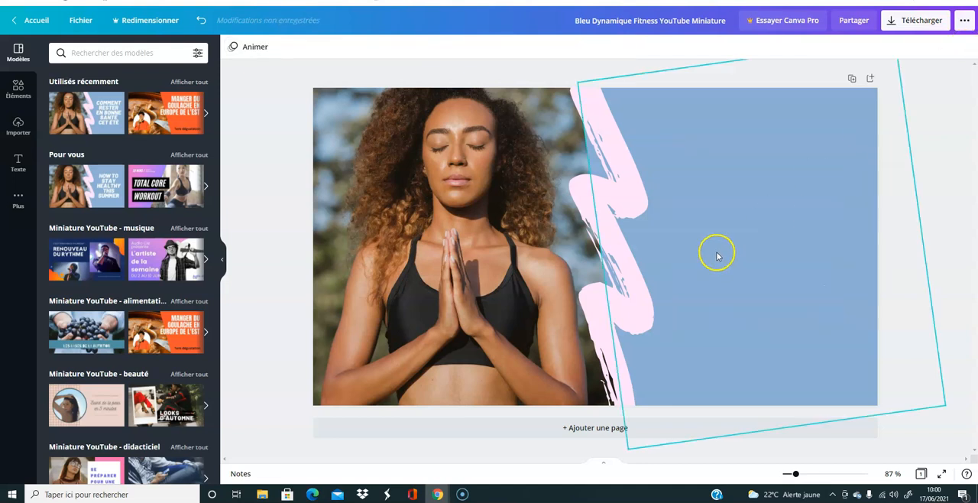
{"action": "left_click", "coordinate": [435, 165]}
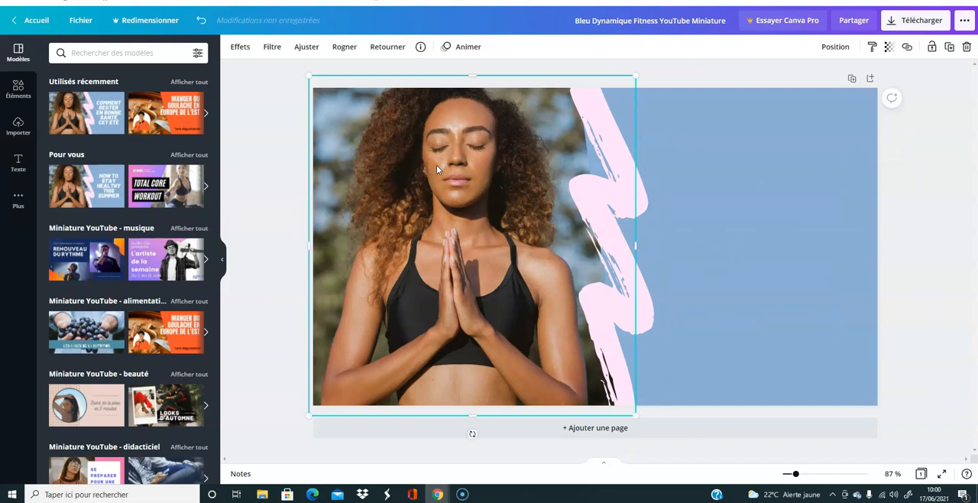
{"action": "left_click", "coordinate": [967, 49]}
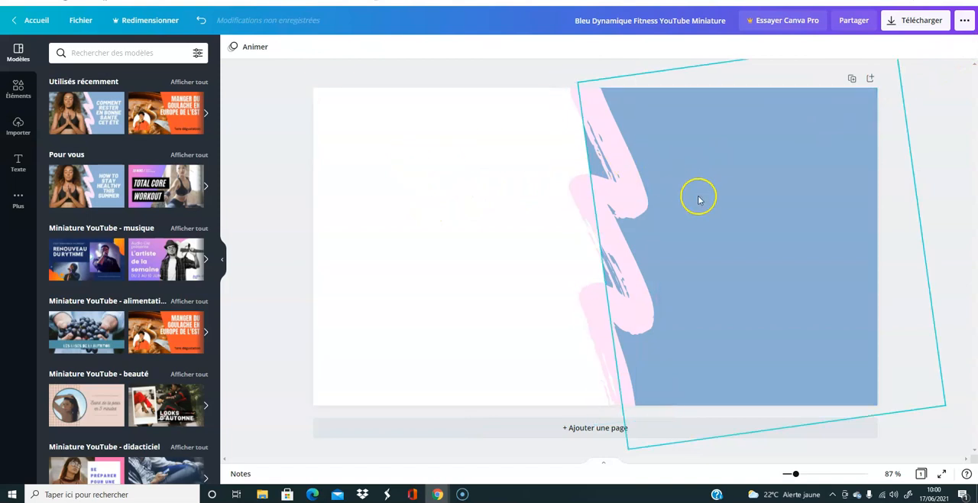
{"action": "left_click", "coordinate": [493, 214]}
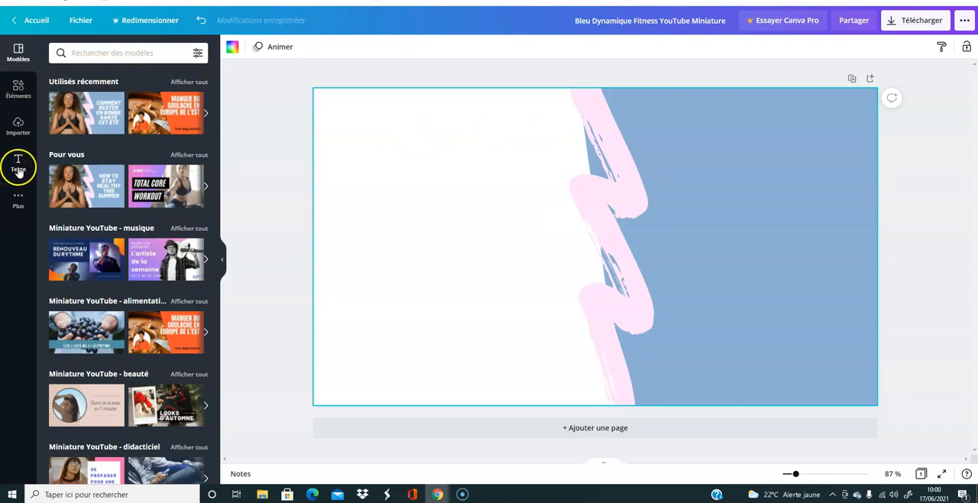
- Add the recently used "Tous sur les réseaux sociaux" text combination and shift it toward the white area
{"action": "left_click", "coordinate": [19, 167]}
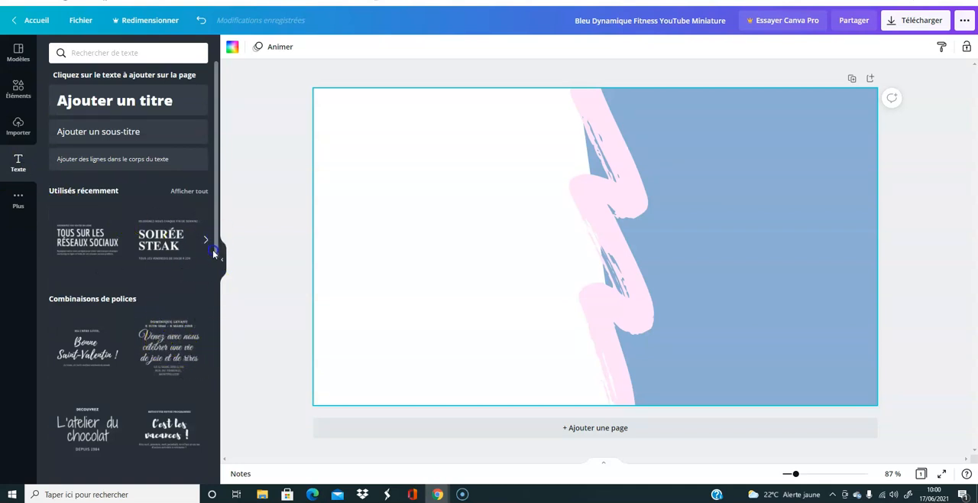
{"action": "left_click", "coordinate": [87, 240]}
{"action": "left_click", "coordinate": [507, 297]}
{"action": "left_click_drag", "start_coordinate": [507, 297], "coordinate": [427, 297]}
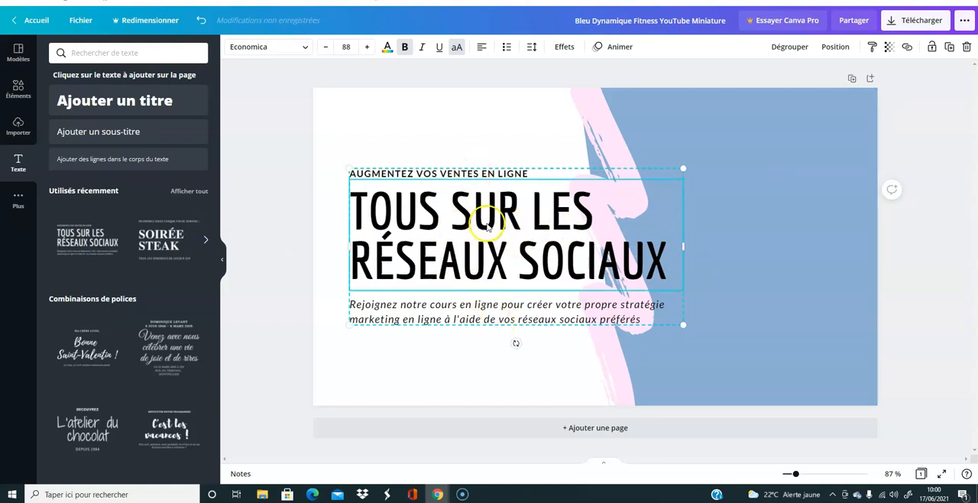
- Delete the small line above the heading and the italic description below it from the text group
{"action": "left_click", "coordinate": [477, 175]}
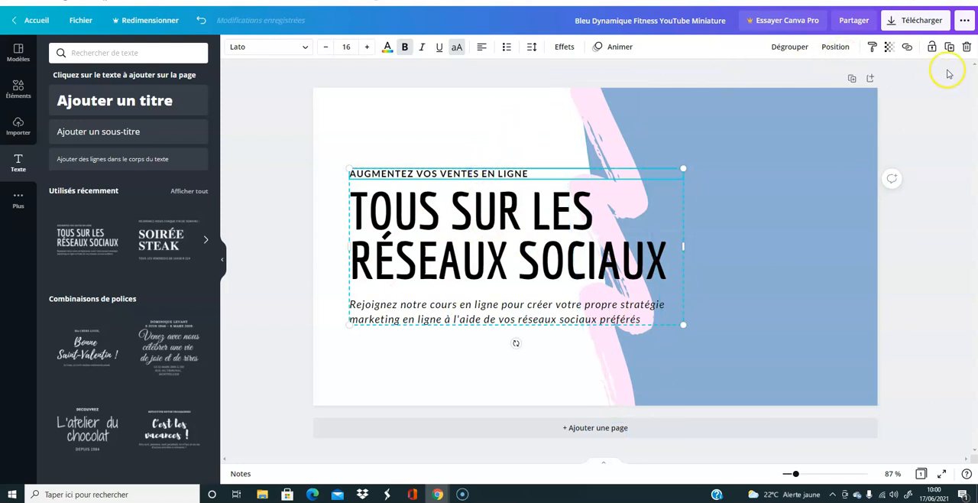
{"action": "left_click", "coordinate": [968, 47]}
{"action": "left_click", "coordinate": [939, 71]}
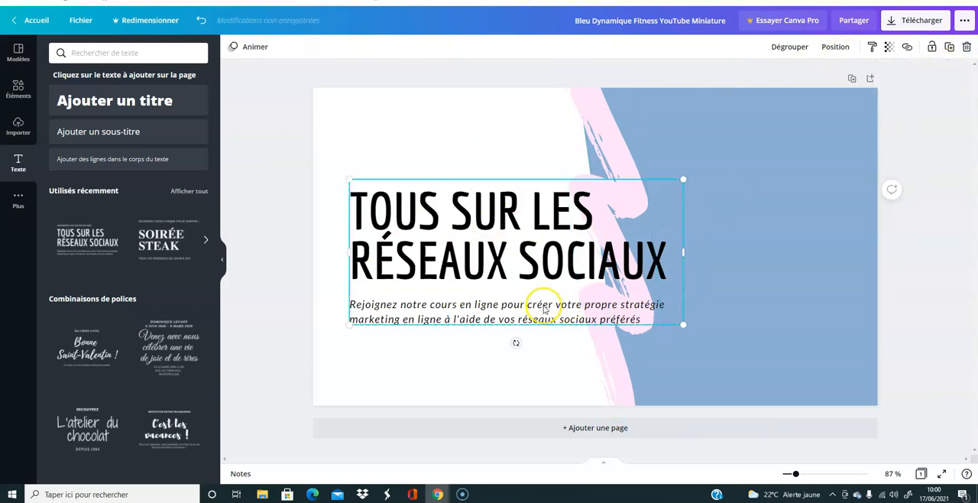
{"action": "left_click", "coordinate": [965, 48]}
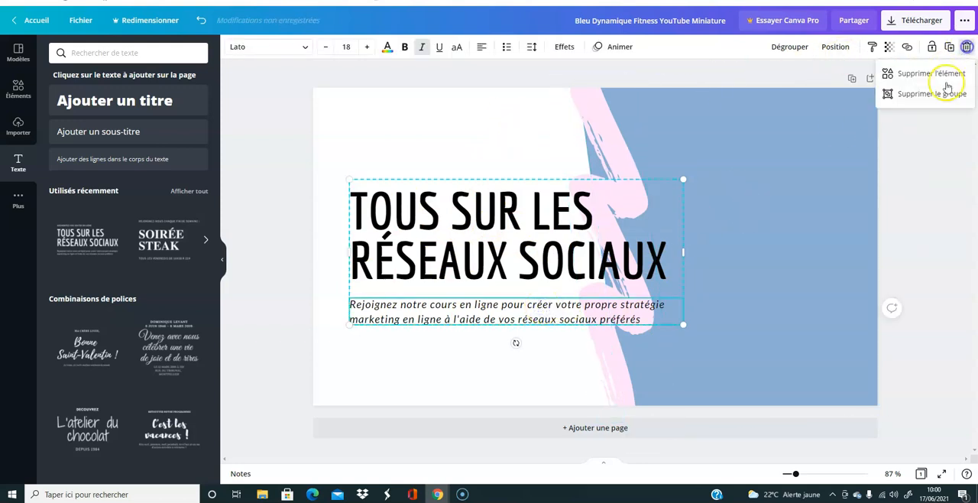
{"action": "left_click", "coordinate": [919, 73]}
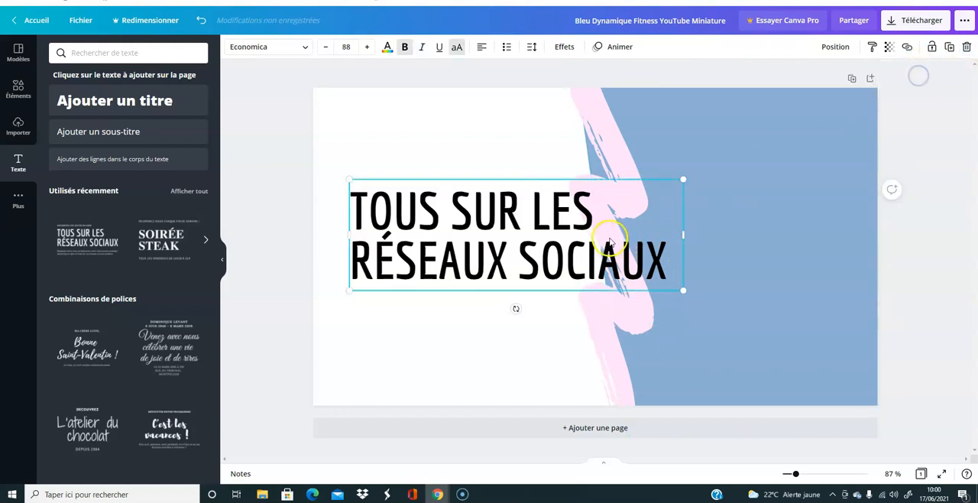
- Replace the heading's text with "COMMENT CREER UNE MINIATURE YOUTUBE" and move it further into the white area
{"action": "left_click_drag", "start_coordinate": [587, 240], "coordinate": [564, 237]}
{"action": "double_click", "coordinate": [634, 263]}
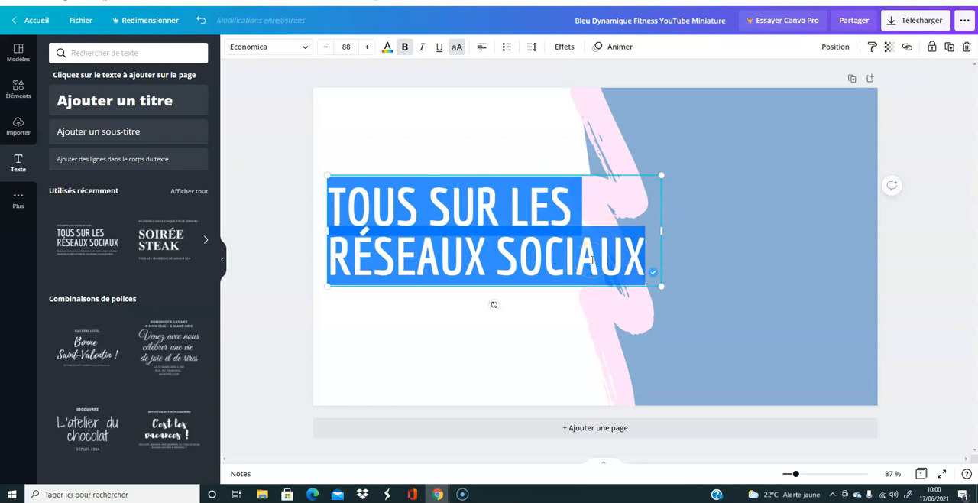
{"action": "type", "text": "COMME"}
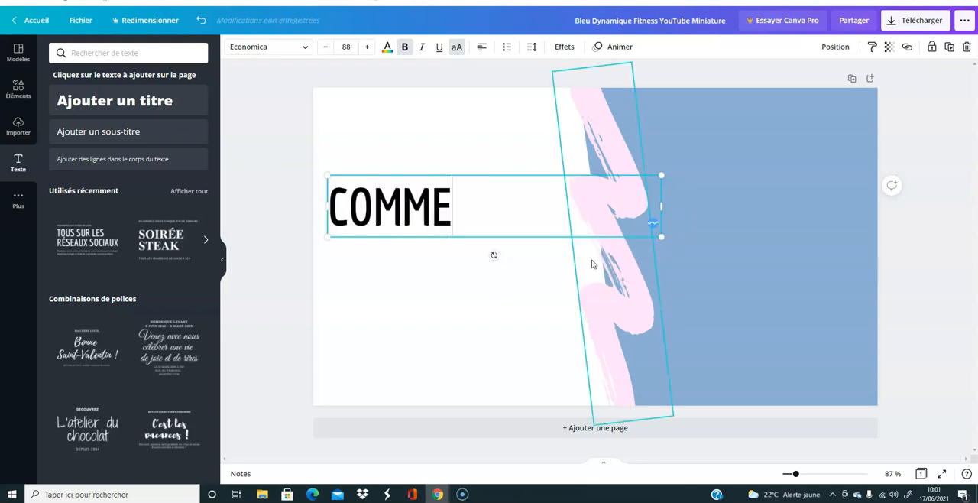
{"action": "type", "text": "NT CREE"}
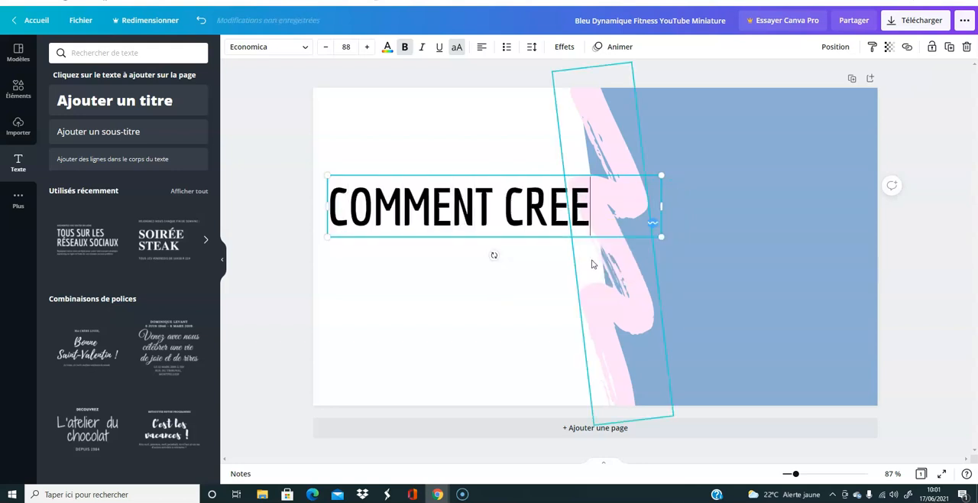
{"action": "type", "text": "R UN"}
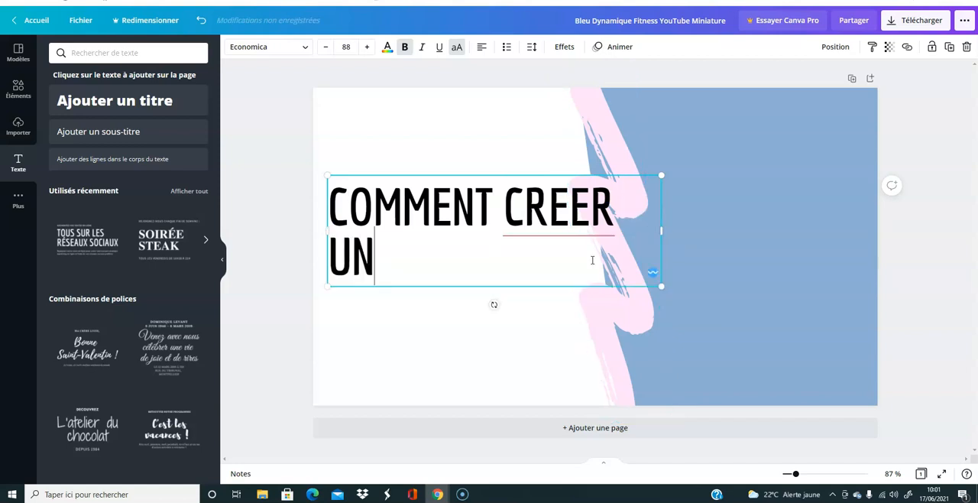
{"action": "type", "text": "E MIN"}
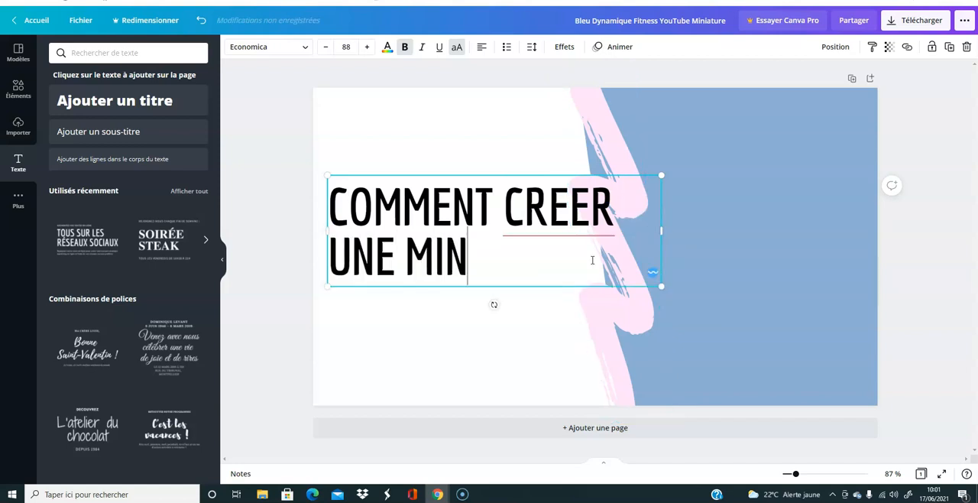
{"action": "type", "text": "IATURE"}
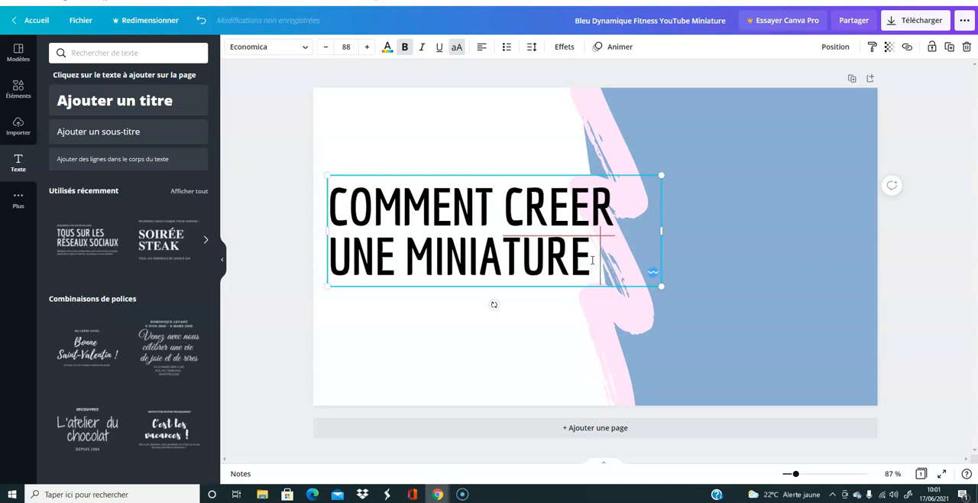
{"action": "type", "text": " YO"}
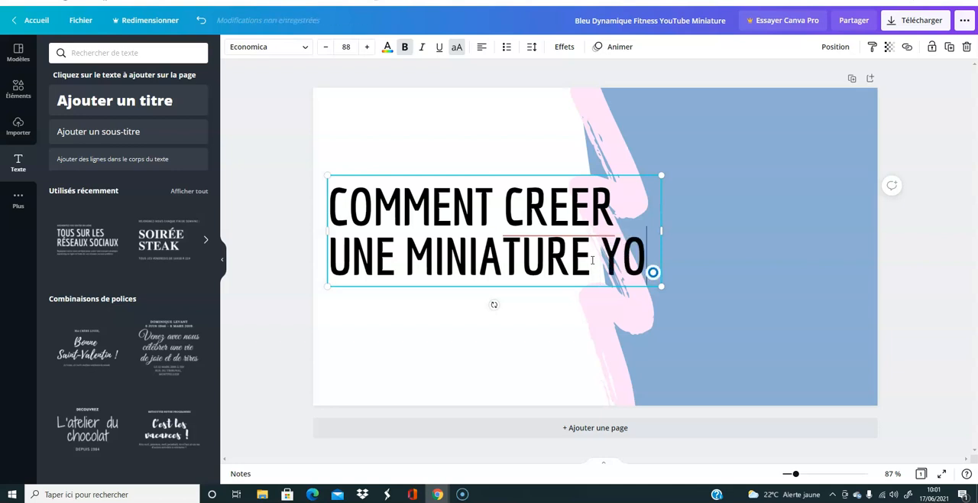
{"action": "type", "text": "UTUBE"}
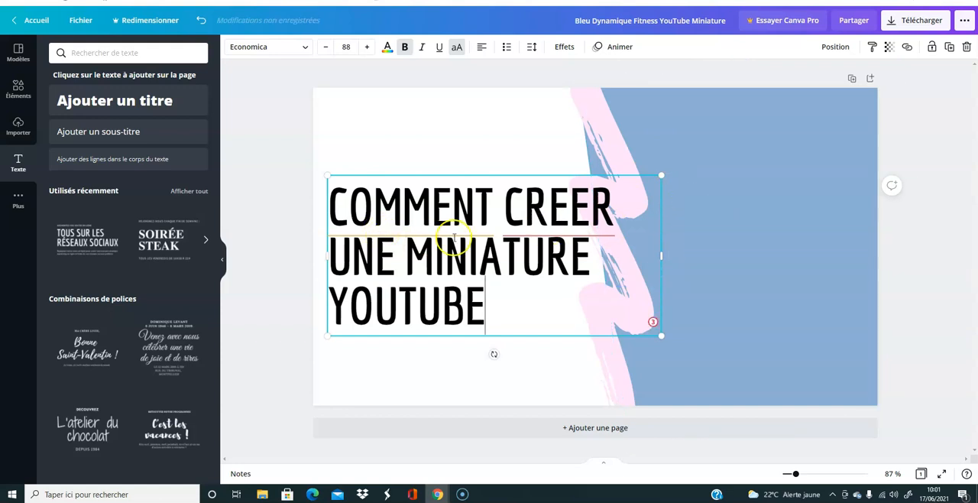
{"action": "left_click", "coordinate": [787, 267]}
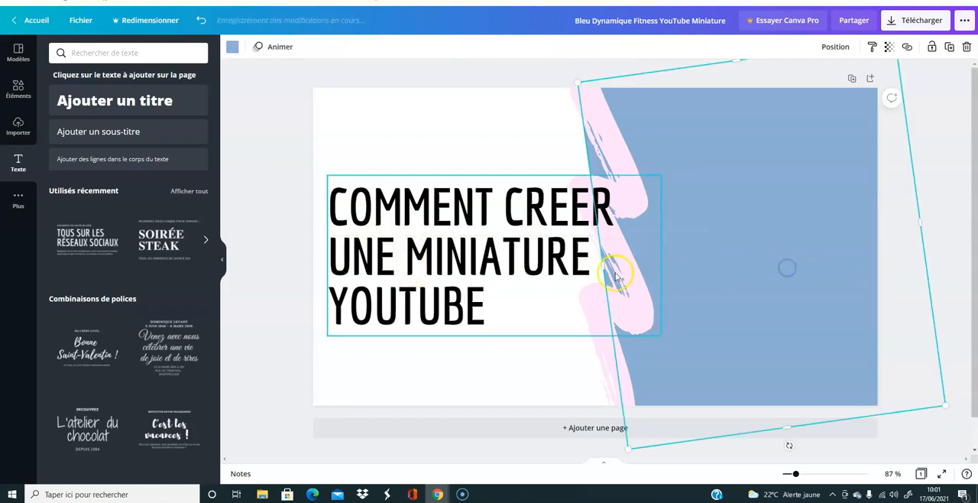
{"action": "left_click_drag", "start_coordinate": [433, 233], "coordinate": [419, 212]}
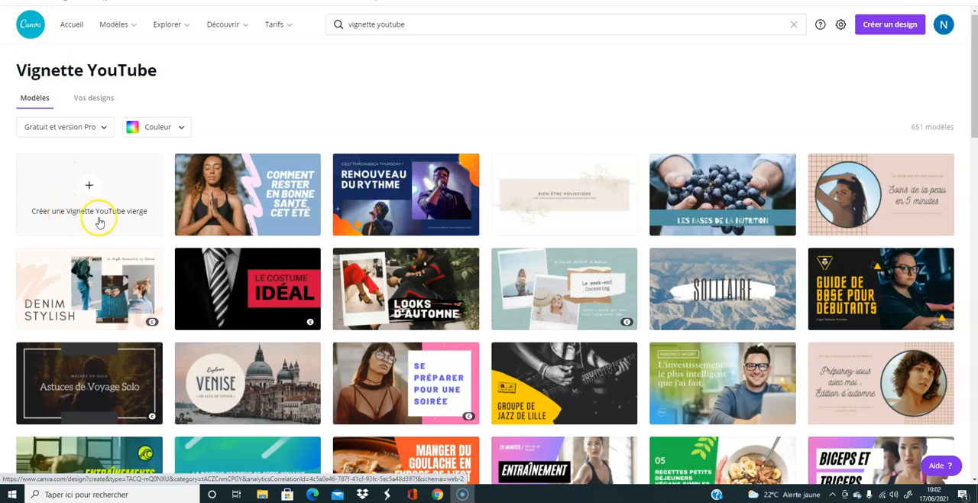
- Create a blank YouTube thumbnail design and look through the available text styles and font combinations
{"action": "left_click", "coordinate": [98, 191]}
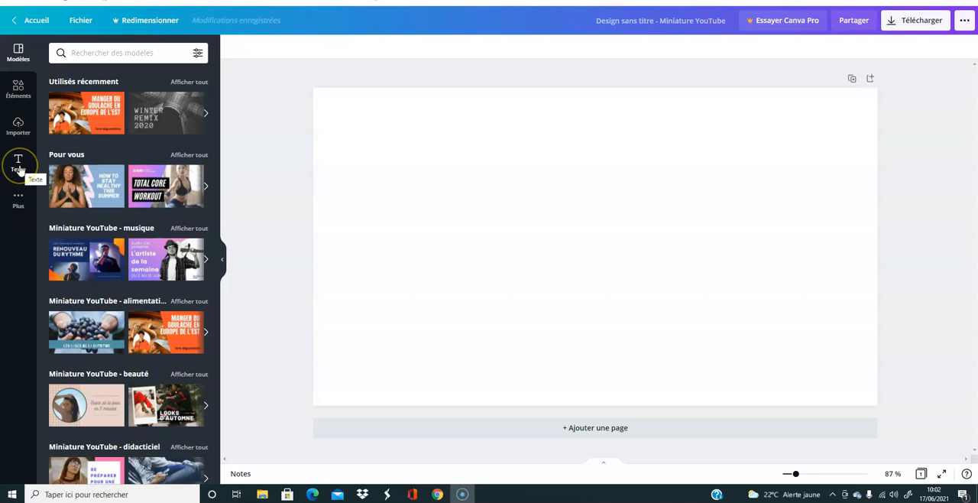
{"action": "left_click", "coordinate": [19, 163]}
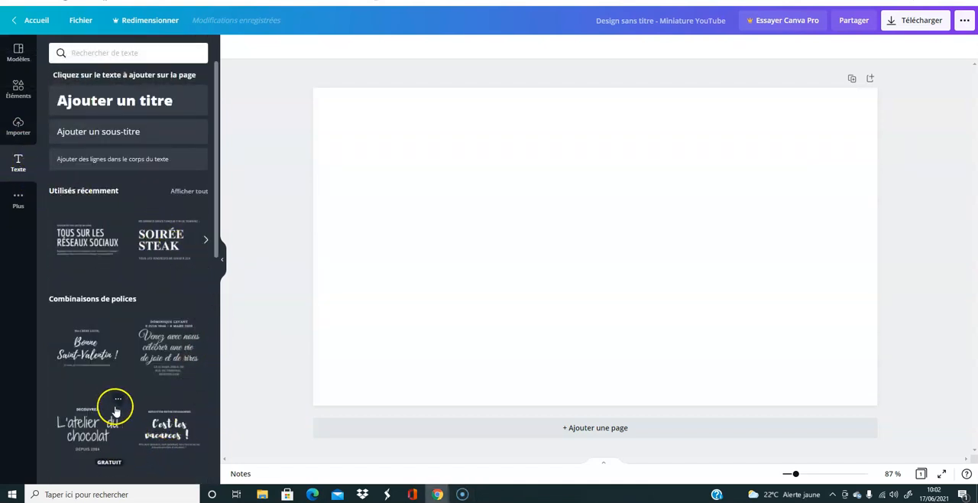
{"action": "left_click_drag", "start_coordinate": [216, 234], "coordinate": [213, 311]}
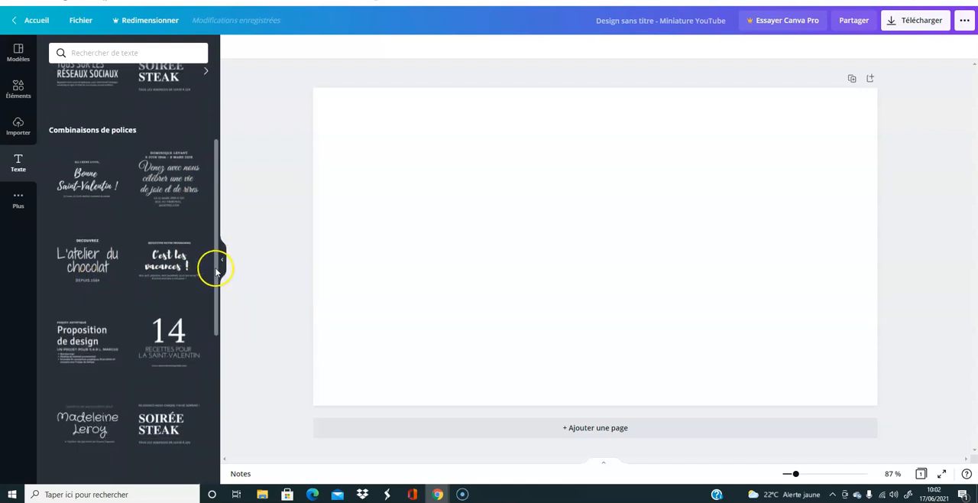
{"action": "left_click_drag", "start_coordinate": [212, 267], "coordinate": [212, 193]}
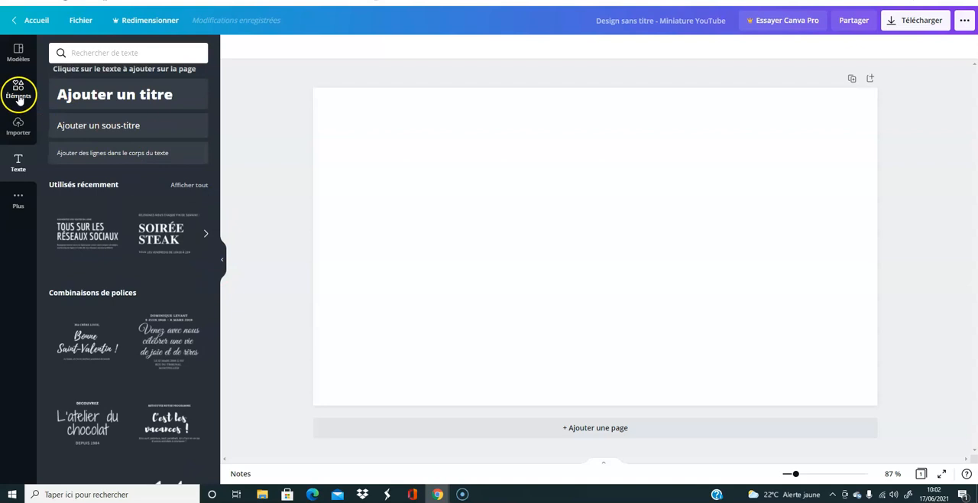
- Search the graphic elements for "fleche", and look through the ready-made templates and the uploaded images
{"action": "left_click", "coordinate": [19, 93]}
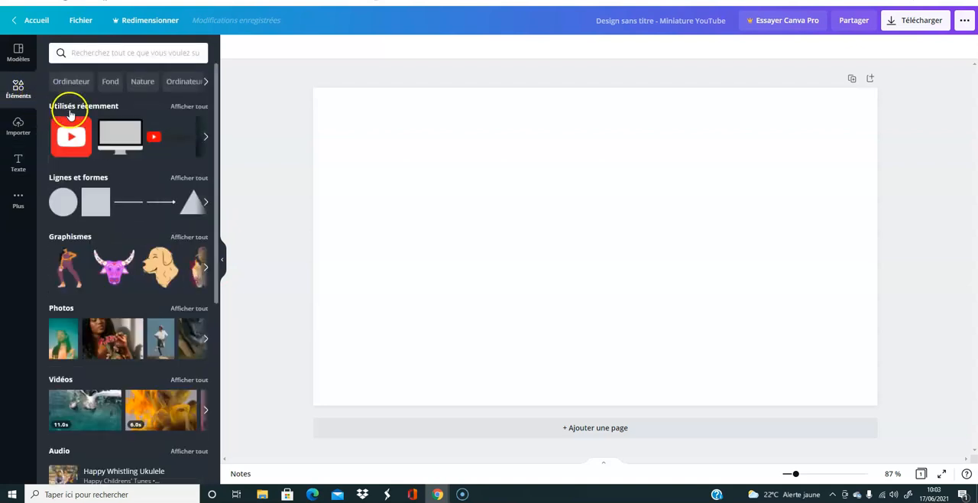
{"action": "mouse_move", "coordinate": [217, 130]}
{"action": "left_mouse_down"}
{"action": "mouse_move", "coordinate": [215, 206]}
{"action": "mouse_move", "coordinate": [216, 132]}
{"action": "left_mouse_up"}
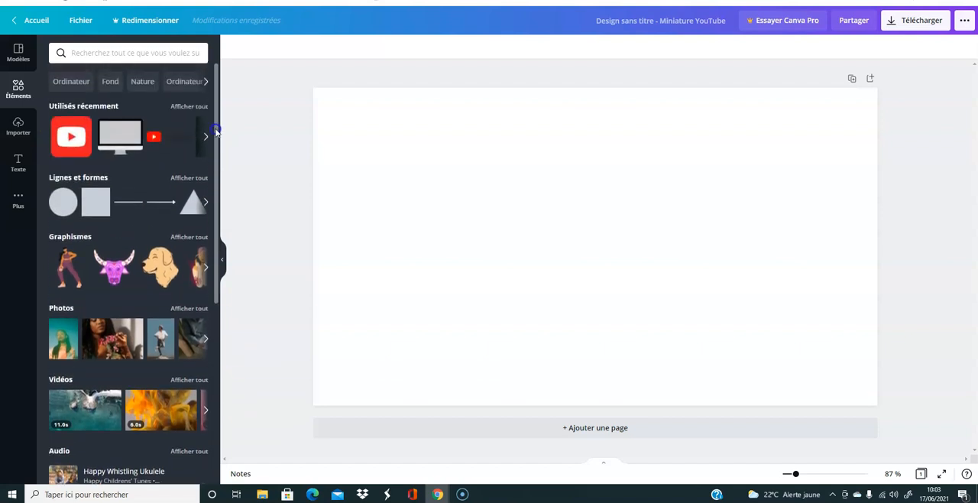
{"action": "left_click", "coordinate": [103, 53]}
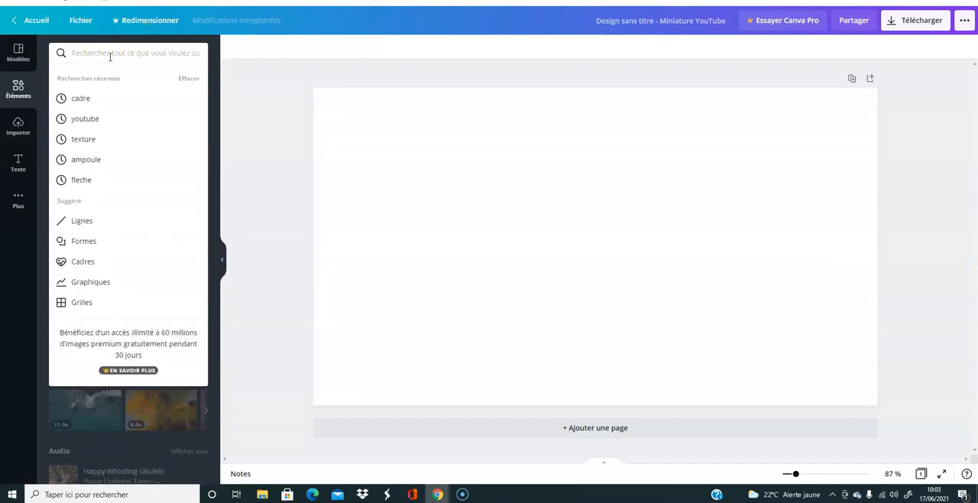
{"action": "type", "text": "fleche"}
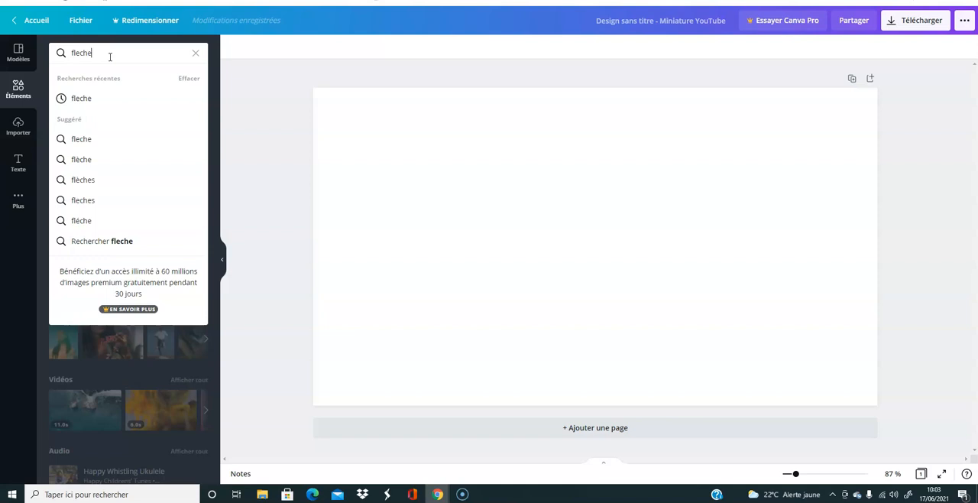
{"action": "key", "text": "Return"}
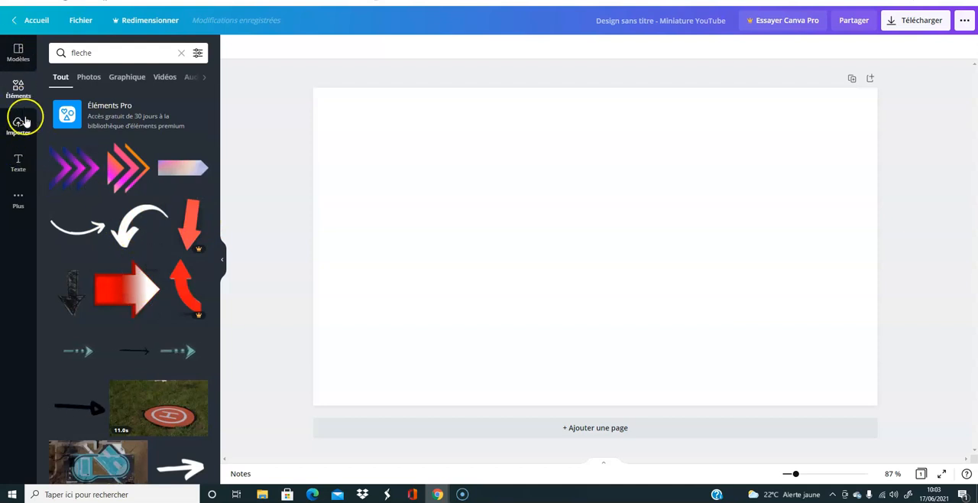
{"action": "left_click", "coordinate": [18, 52]}
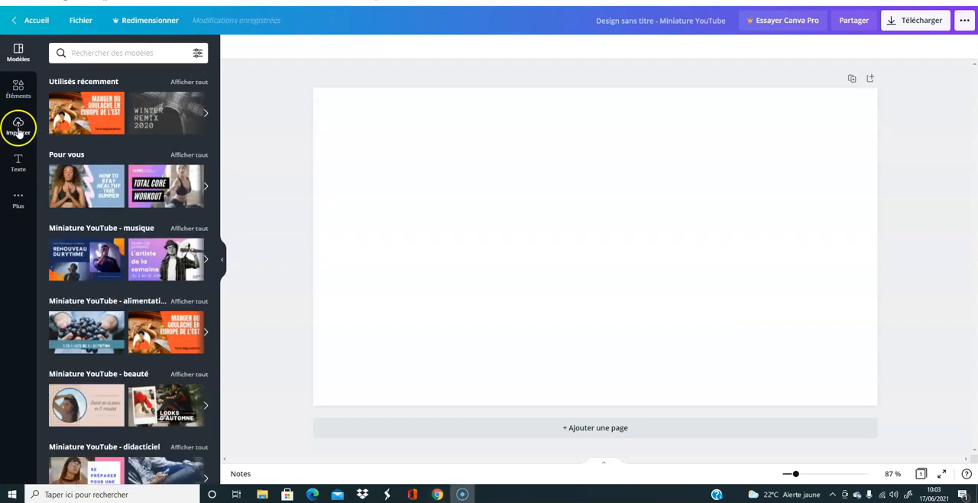
{"action": "left_click", "coordinate": [18, 127]}
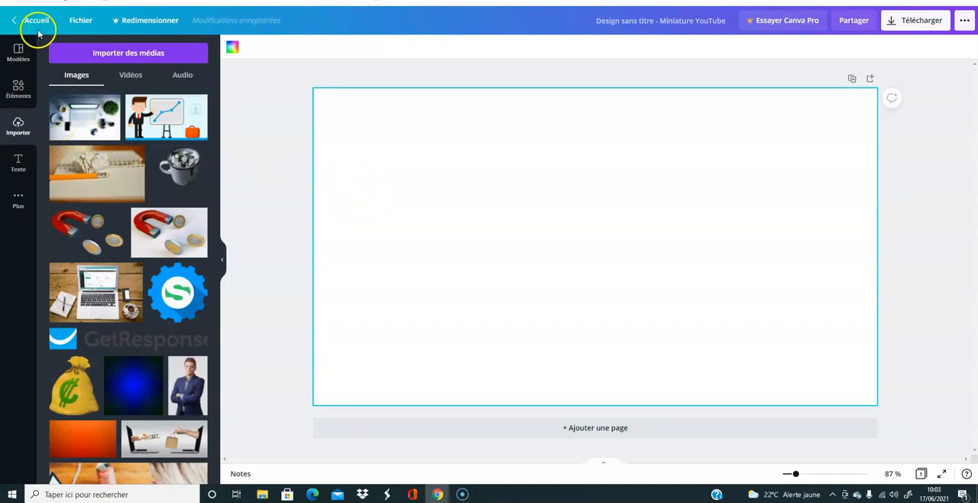
- Add the recently used "Tous sur les réseaux sociaux" text combination and delete its small top line and italic description
{"action": "left_click", "coordinate": [18, 163]}
{"action": "left_click", "coordinate": [93, 234]}
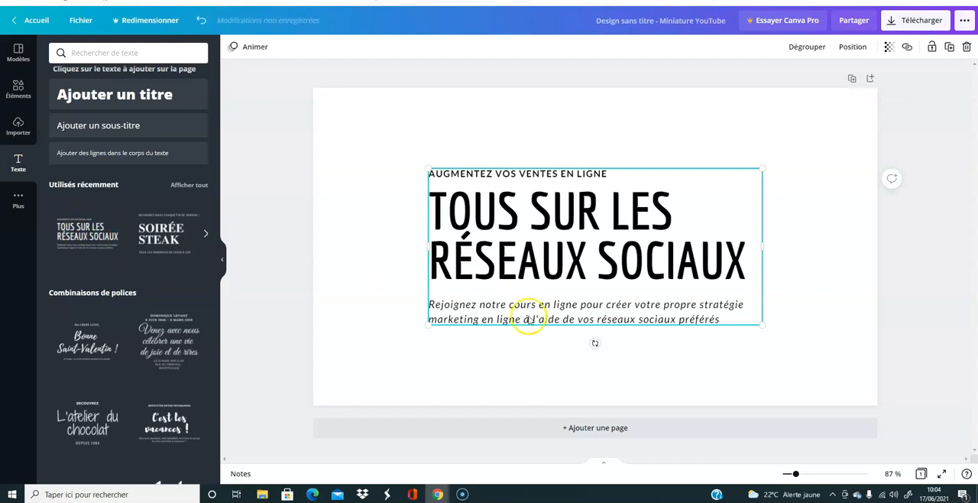
{"action": "left_click", "coordinate": [556, 175]}
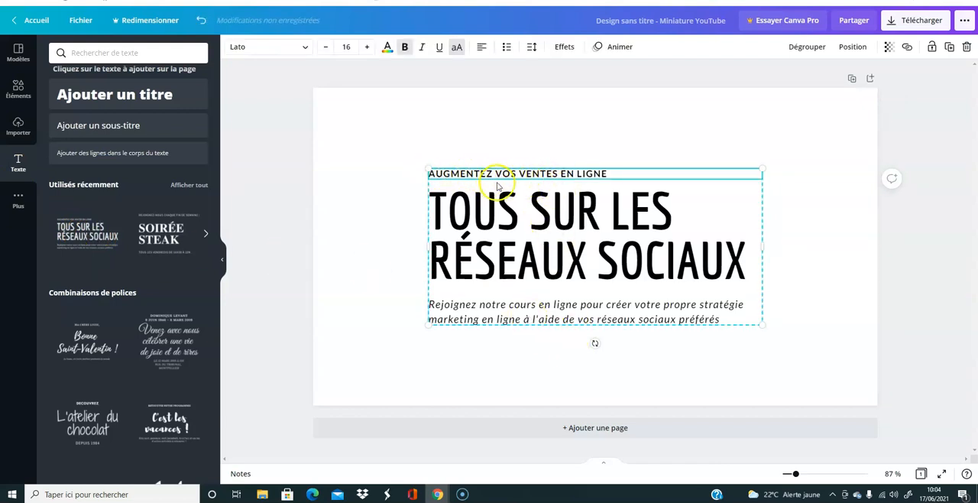
{"action": "left_click", "coordinate": [968, 48]}
{"action": "left_click", "coordinate": [926, 72]}
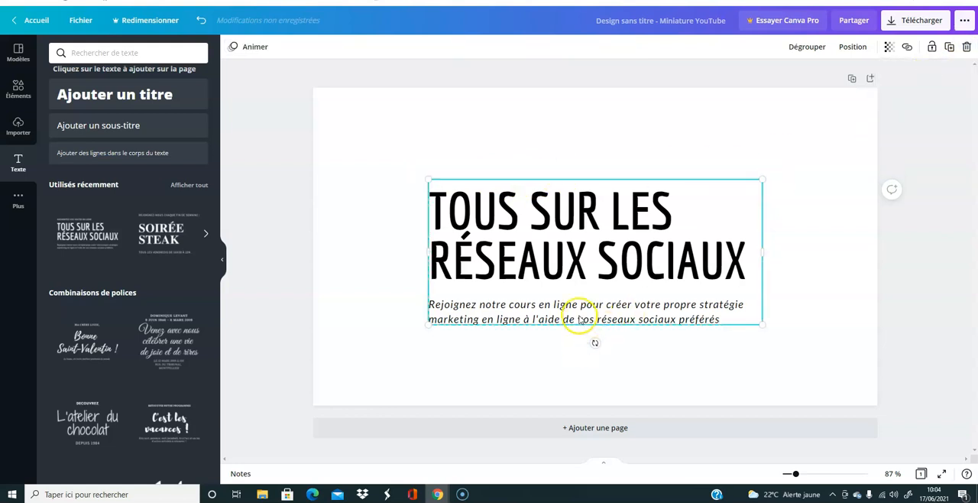
{"action": "left_click", "coordinate": [579, 320]}
{"action": "left_click", "coordinate": [967, 47]}
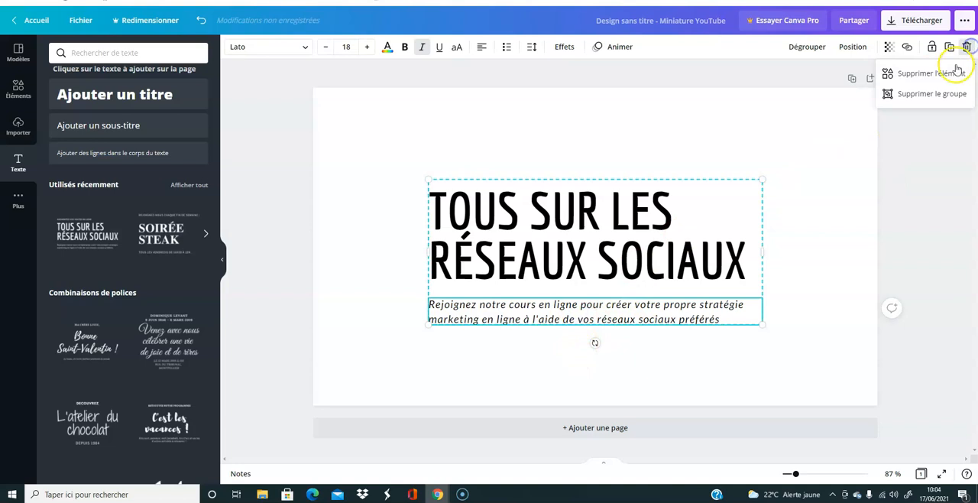
{"action": "left_click", "coordinate": [921, 72]}
- Replace the remaining heading's text with "COMMENT CREER UNE MINIATURE YOUTUBE"
{"action": "left_click", "coordinate": [675, 247]}
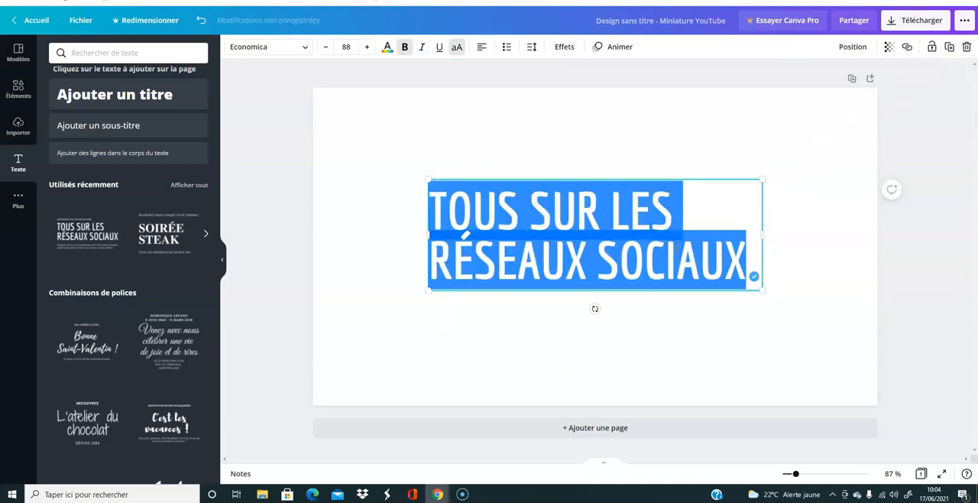
{"action": "type", "text": "COMMEN"}
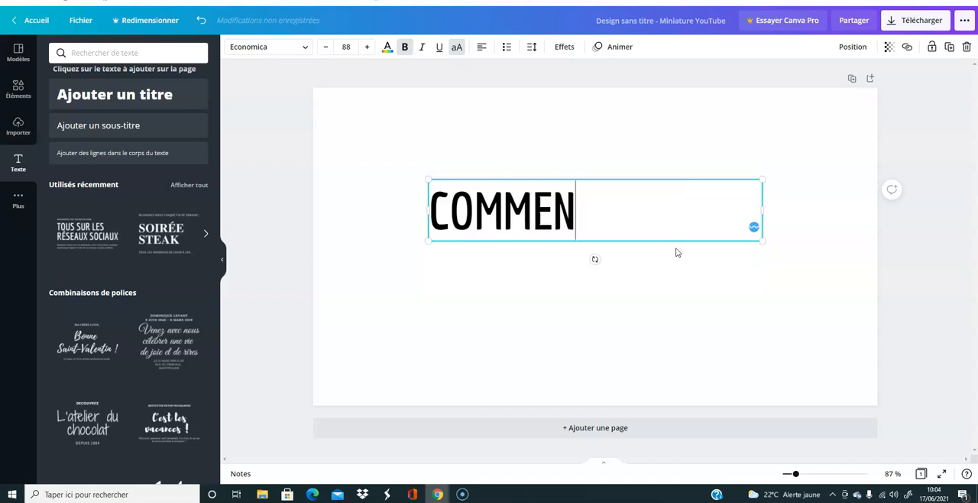
{"action": "type", "text": "T "}
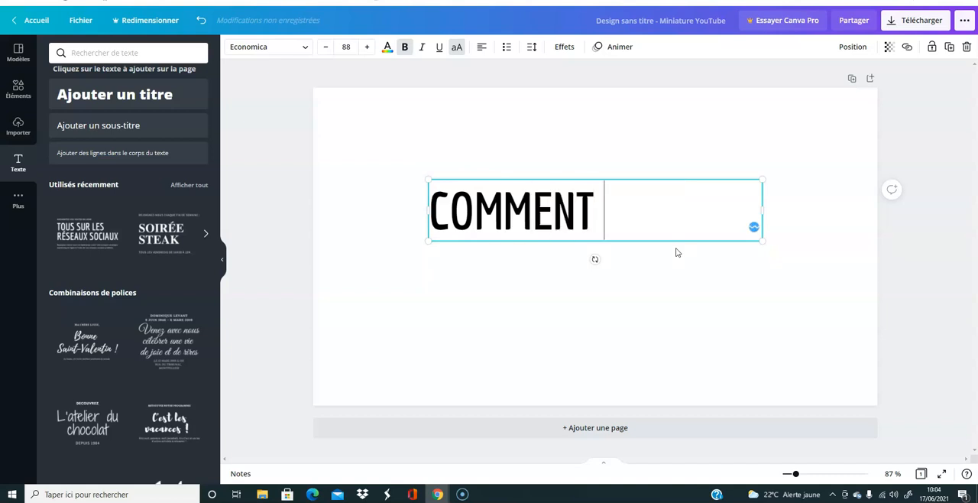
{"action": "type", "text": "CREER UN"}
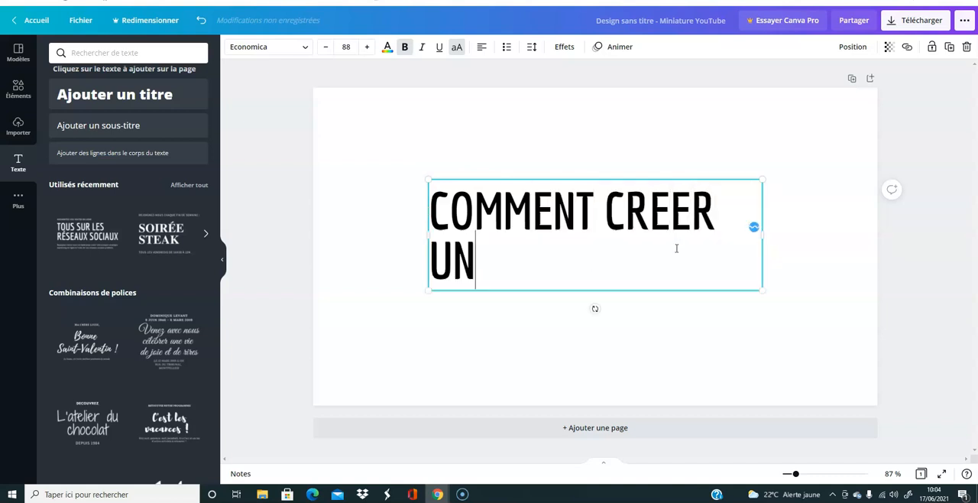
{"action": "type", "text": "E MI"}
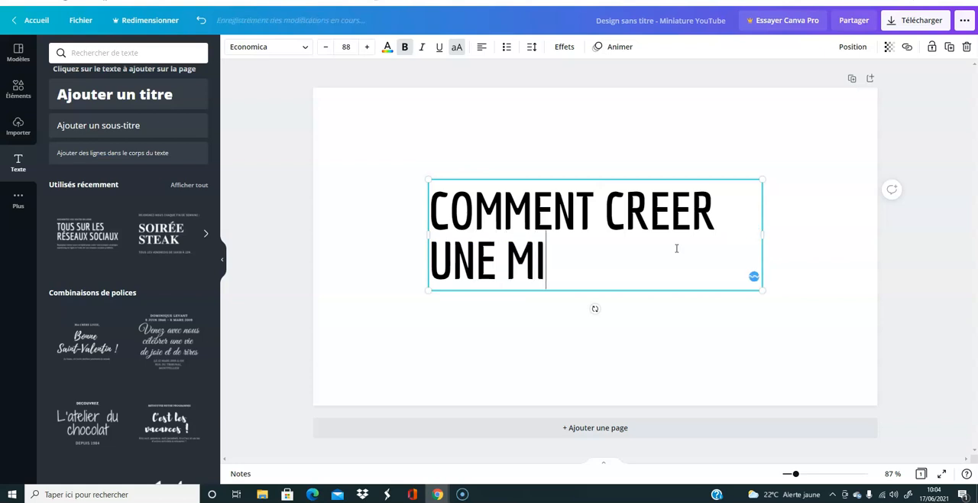
{"action": "type", "text": "NIATURE"}
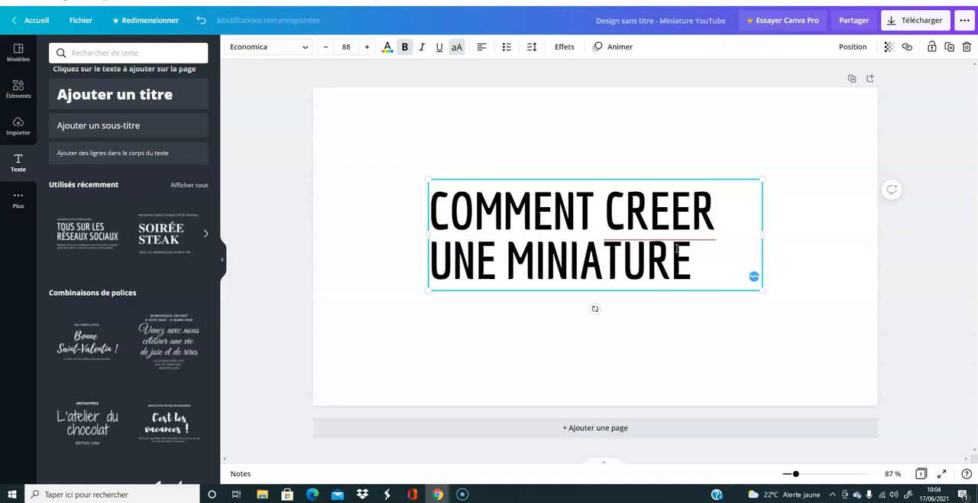
{"action": "type", "text": " YOUTUBE"}
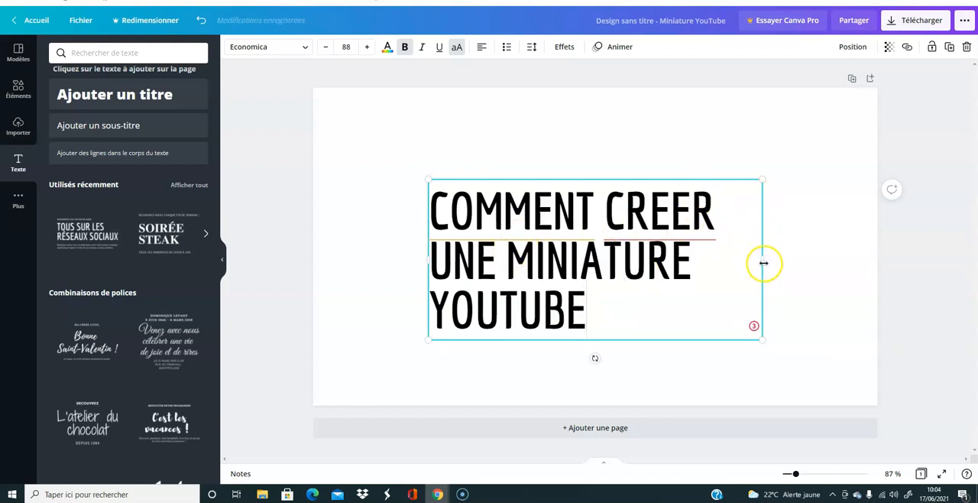
- Widen the heading's box so the text fits on two lines, enlarge it to size 104 and place it near the page's upper edge
{"action": "left_click_drag", "start_coordinate": [763, 260], "coordinate": [843, 257]}
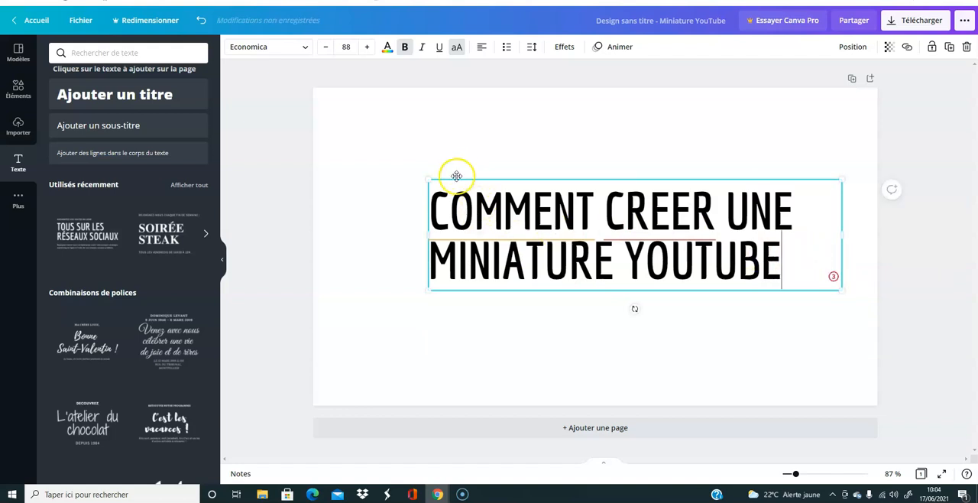
{"action": "left_click_drag", "start_coordinate": [427, 180], "coordinate": [372, 77]}
{"action": "left_click", "coordinate": [586, 321]}
{"action": "left_click_drag", "start_coordinate": [637, 257], "coordinate": [606, 197]}
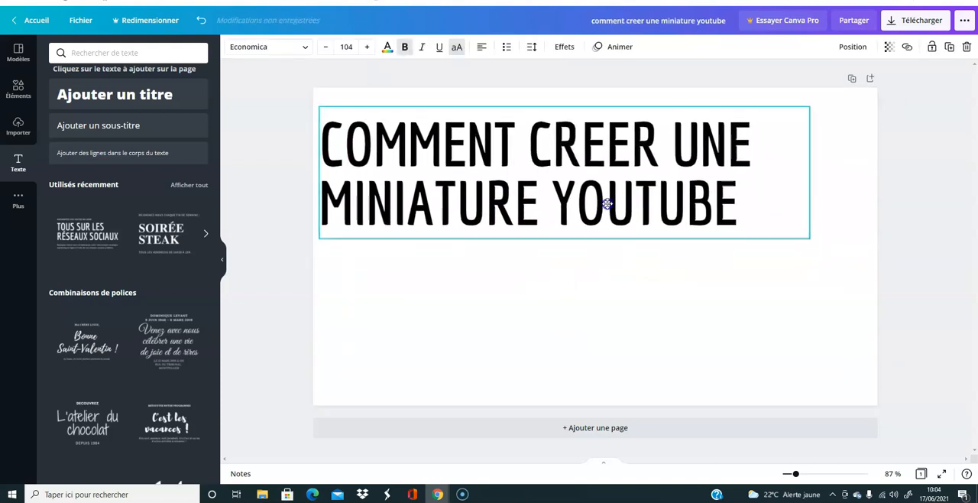
{"action": "left_click", "coordinate": [711, 202]}
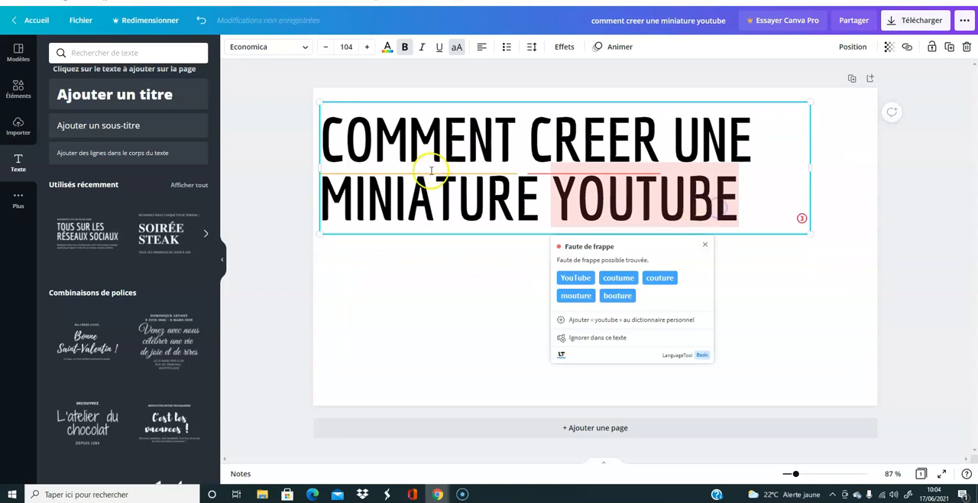
{"action": "left_click", "coordinate": [454, 284]}
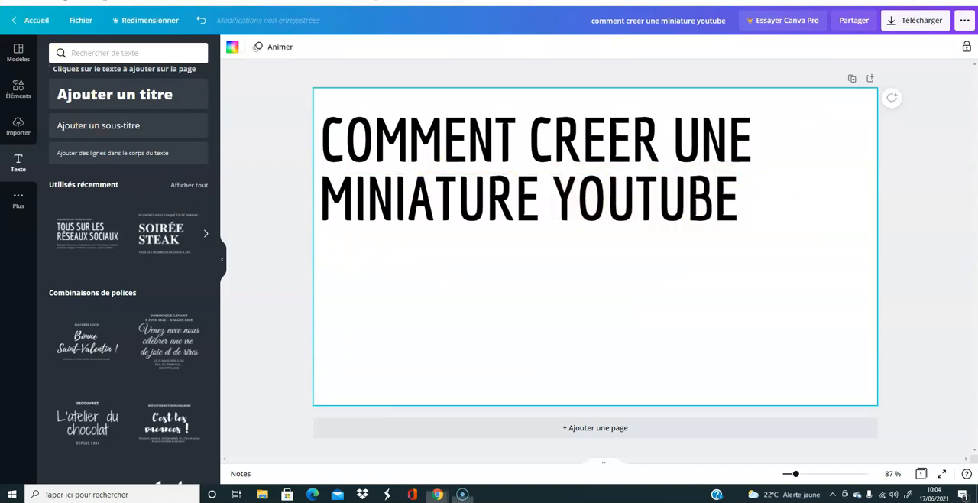
{"action": "left_click", "coordinate": [732, 209]}
{"action": "mouse_move", "coordinate": [745, 210]}
{"action": "left_mouse_down"}
{"action": "mouse_move", "coordinate": [668, 201]}
{"action": "mouse_move", "coordinate": [758, 203]}
{"action": "left_mouse_up"}
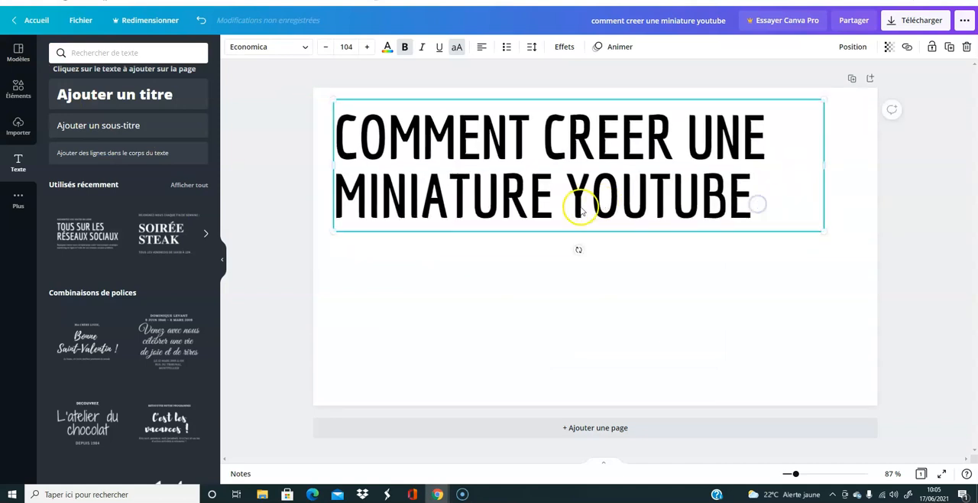
- Search the graphic elements for "youtube" and add the free YouTube logo with dark lettering below the heading
{"action": "left_click", "coordinate": [18, 91]}
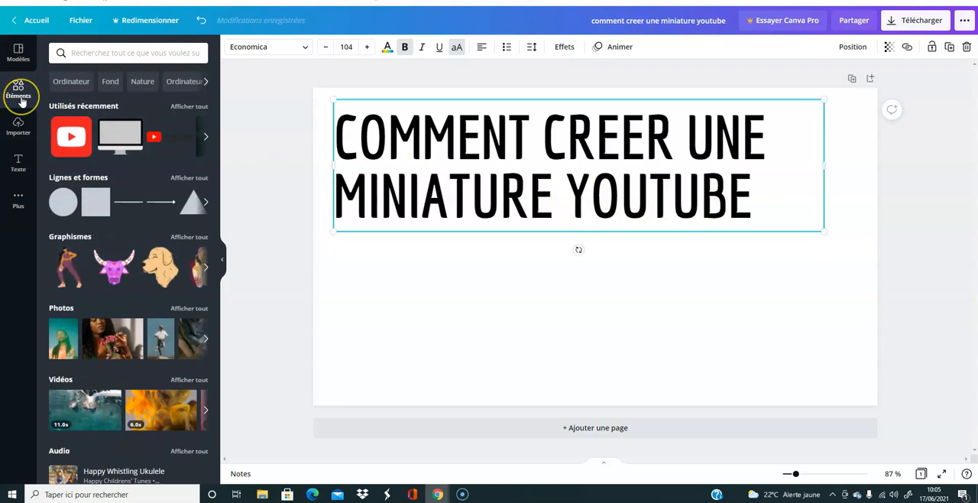
{"action": "left_click", "coordinate": [84, 53]}
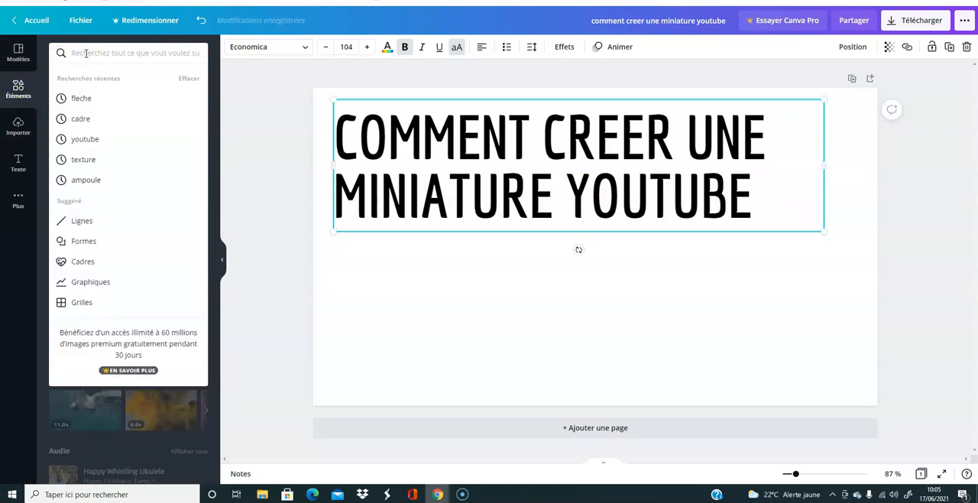
{"action": "left_click", "coordinate": [77, 138]}
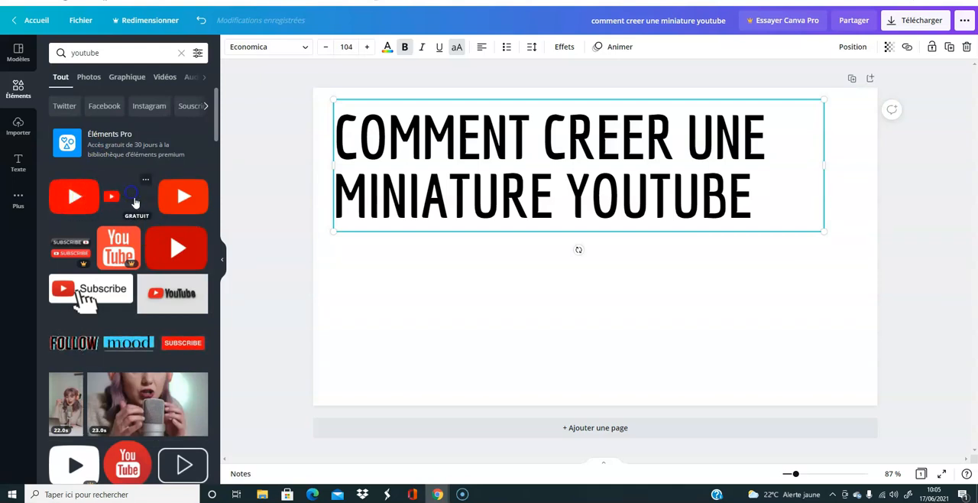
{"action": "left_click", "coordinate": [146, 201]}
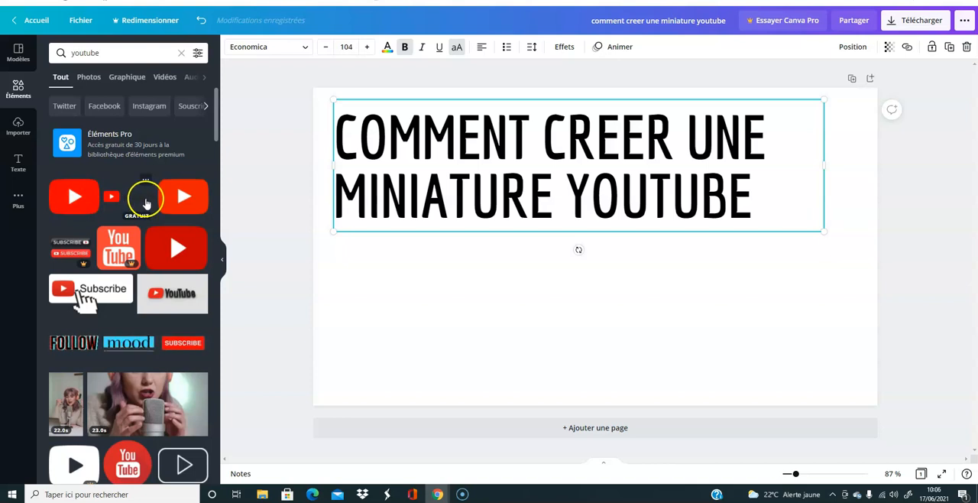
{"action": "left_click_drag", "start_coordinate": [587, 254], "coordinate": [611, 280]}
- Delete the word "YOUTUBE" from the end of the heading and place the YouTube logo directly beneath "MINIATURE"
{"action": "left_click", "coordinate": [731, 215]}
{"action": "left_click", "coordinate": [759, 212]}
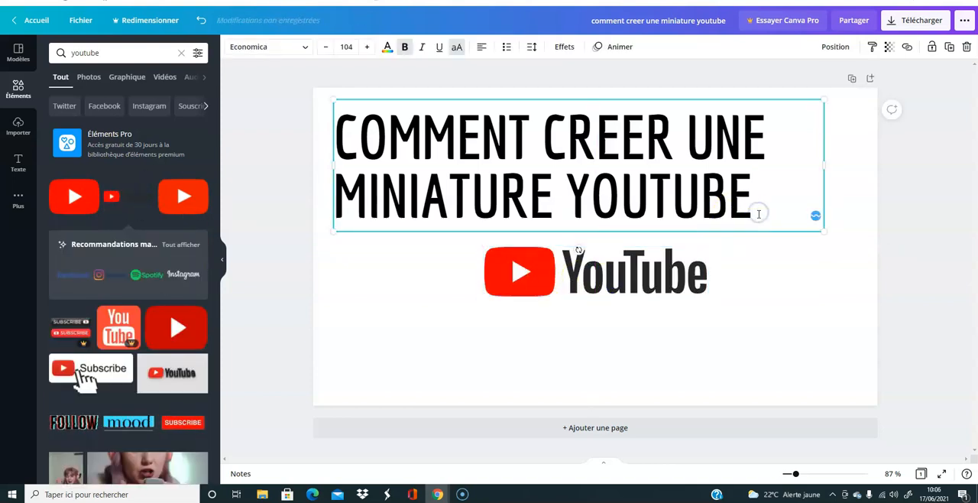
{"action": "key", "text": "BackSpace"}
{"action": "key", "text": "BackSpace"}
{"action": "key", "text": "BackSpace"}
{"action": "key", "text": "BackSpace"}
{"action": "key", "text": "BackSpace"}
{"action": "key", "text": "BackSpace"}
{"action": "key", "text": "BackSpace"}
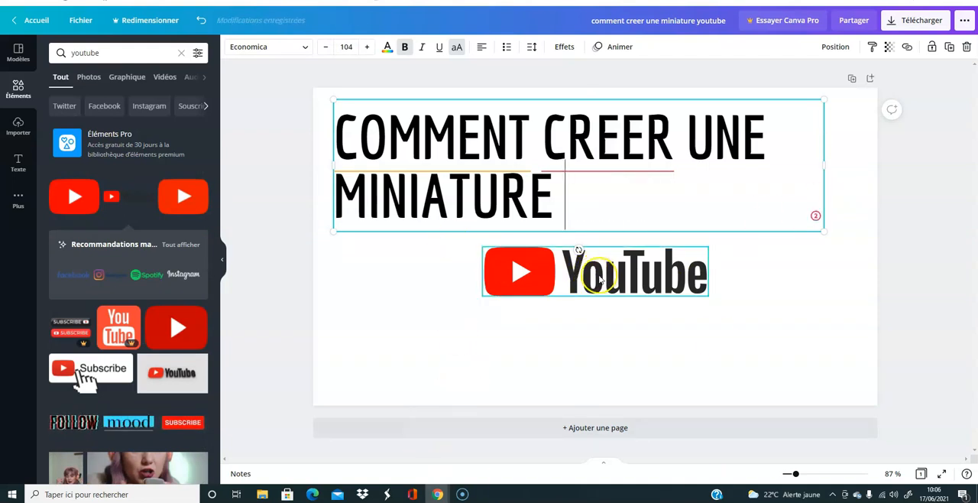
{"action": "left_click_drag", "start_coordinate": [601, 281], "coordinate": [447, 290]}
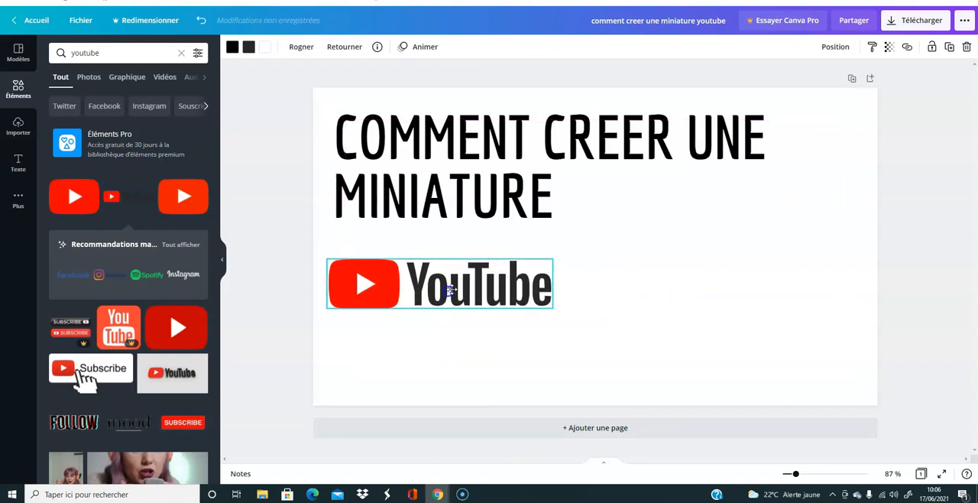
- Shrink the heading to size 85,2 and break its line before "UNE" so that "UNE MINIATURE" forms the second line
{"action": "left_click", "coordinate": [775, 142]}
{"action": "left_click_drag", "start_coordinate": [824, 96], "coordinate": [738, 137]}
{"action": "left_click", "coordinate": [616, 167]}
{"action": "key", "text": "Return"}
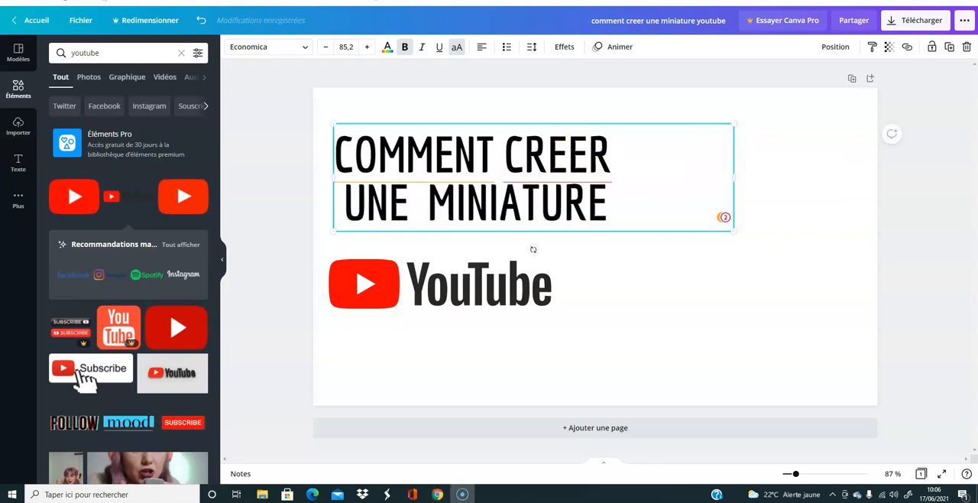
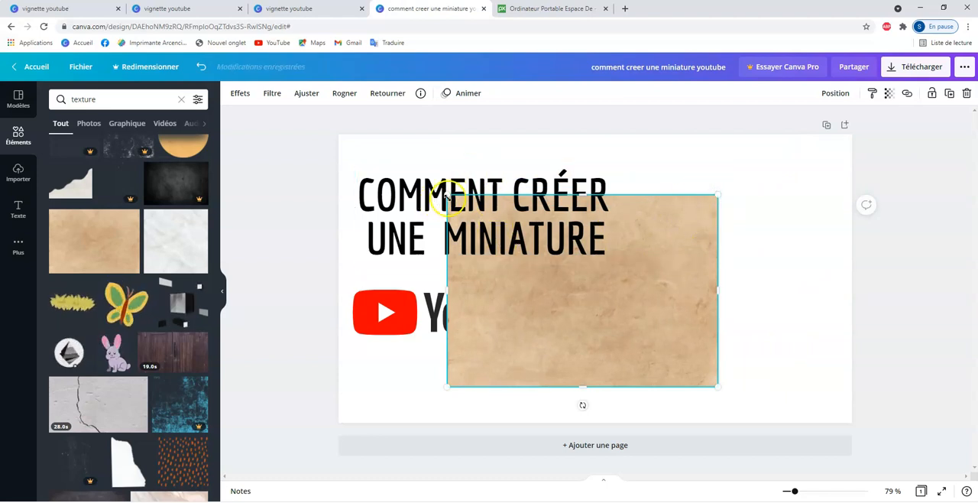
- Stretch the beige paper texture to every edge of the page so that it covers the whole thumbnail
{"action": "left_click_drag", "start_coordinate": [432, 177], "coordinate": [359, 136]}
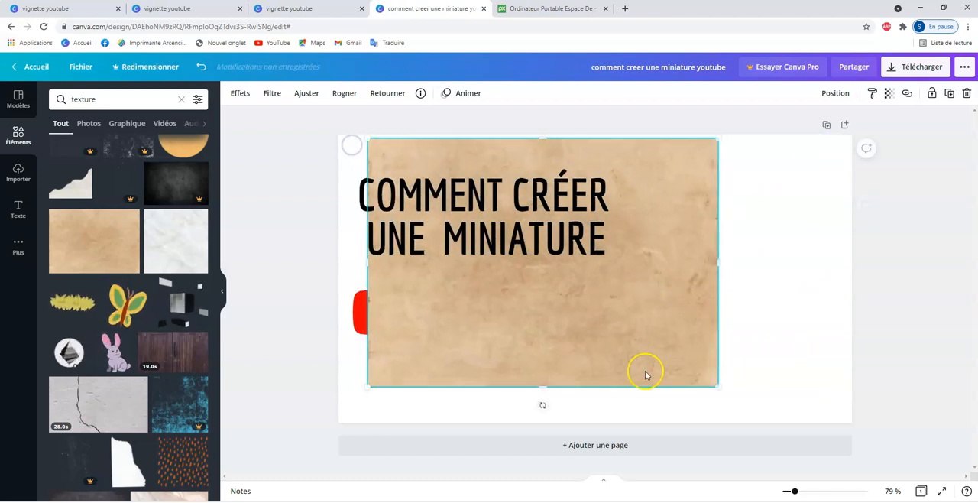
{"action": "left_click_drag", "start_coordinate": [546, 379], "coordinate": [545, 427]}
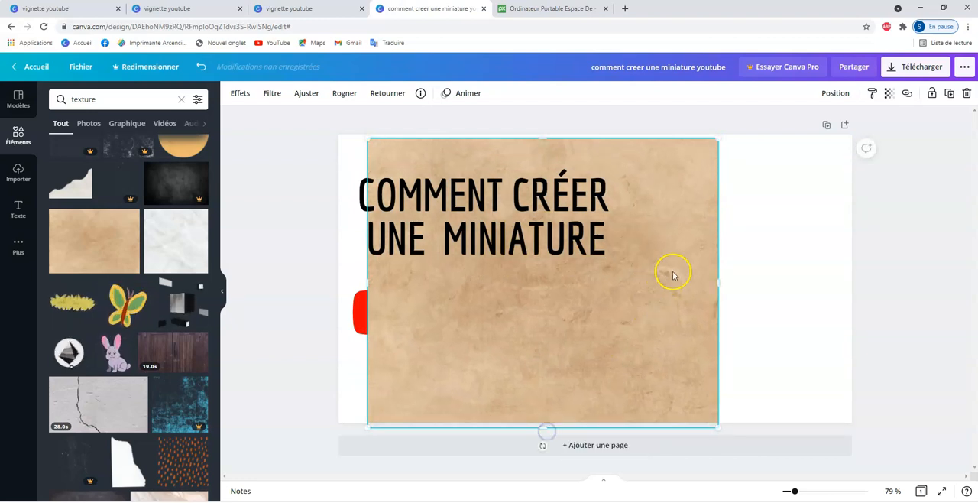
{"action": "left_click_drag", "start_coordinate": [763, 289], "coordinate": [854, 306]}
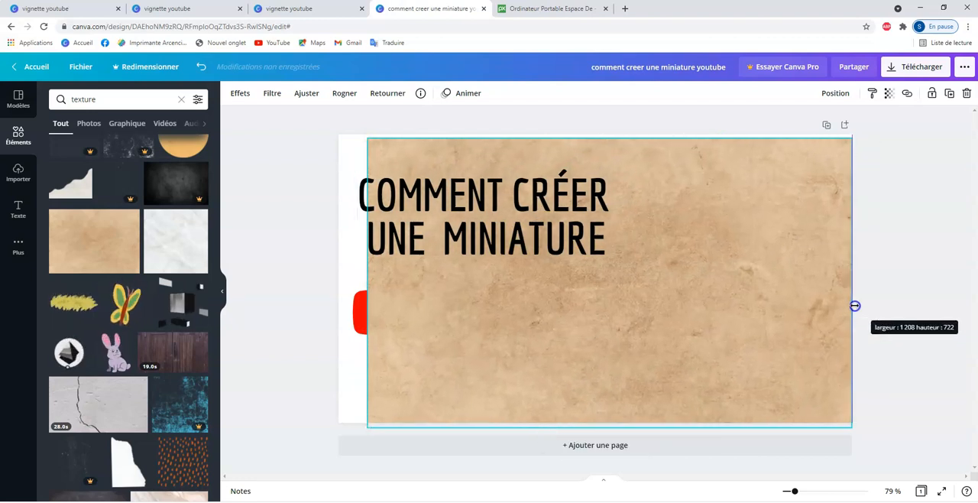
{"action": "left_click_drag", "start_coordinate": [359, 280], "coordinate": [614, 309]}
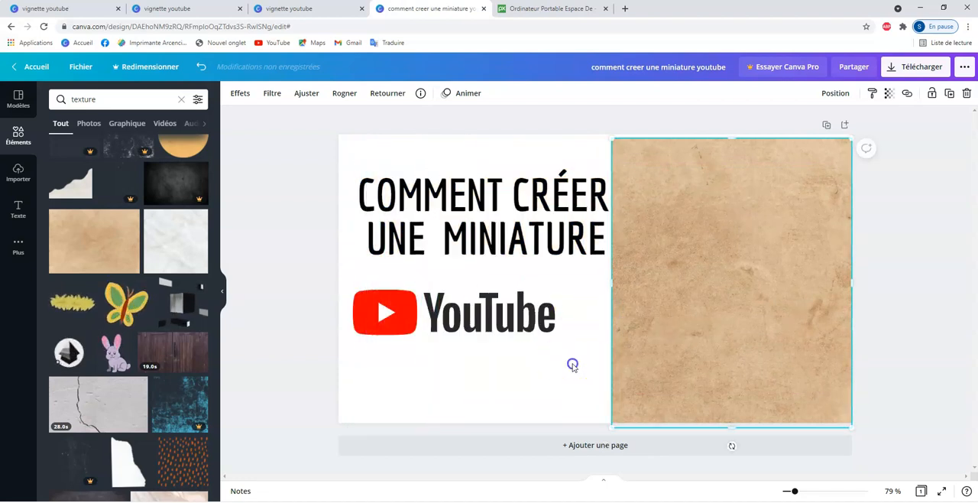
{"action": "left_click", "coordinate": [572, 362]}
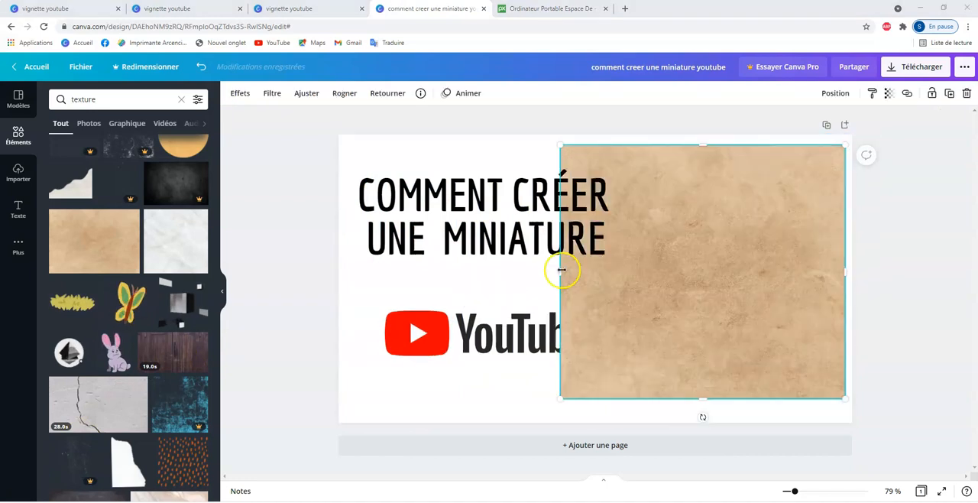
{"action": "left_click_drag", "start_coordinate": [562, 270], "coordinate": [351, 278]}
{"action": "left_click_drag", "start_coordinate": [600, 142], "coordinate": [597, 135]}
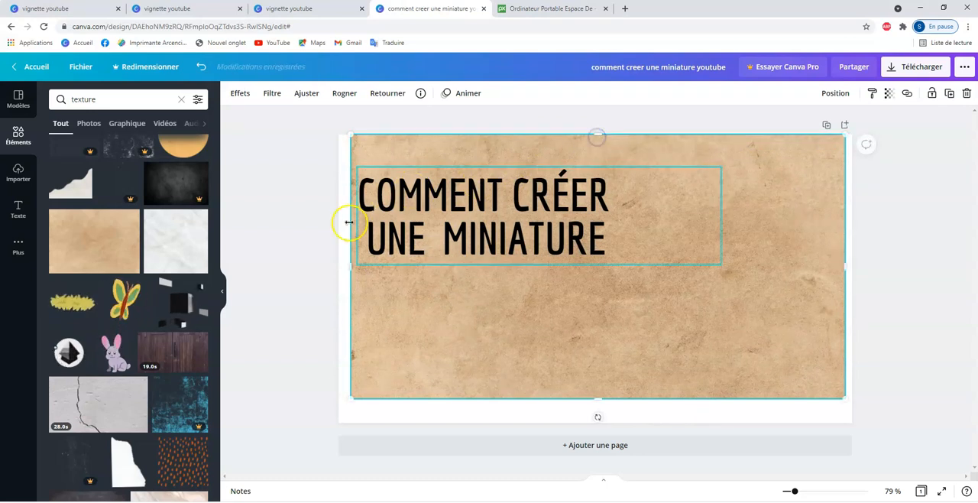
{"action": "left_click_drag", "start_coordinate": [352, 266], "coordinate": [339, 267]}
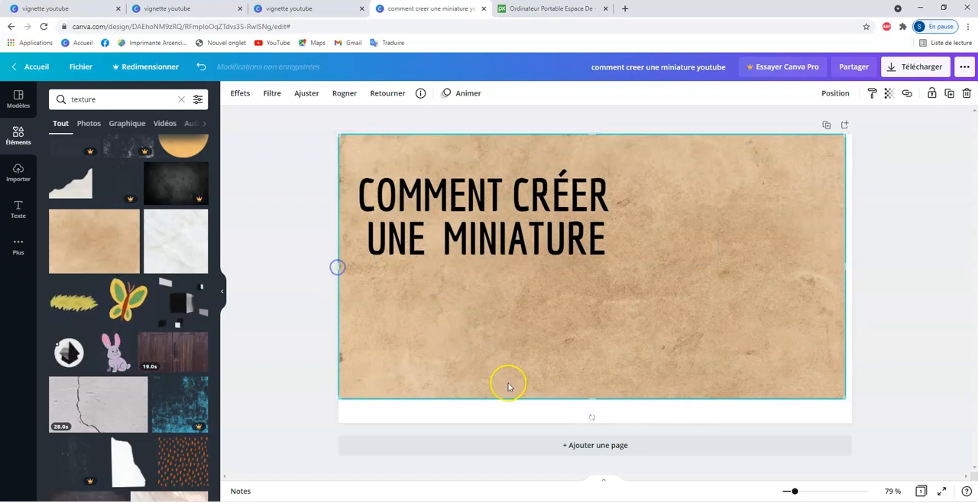
{"action": "left_click_drag", "start_coordinate": [590, 413], "coordinate": [589, 423]}
{"action": "left_click_drag", "start_coordinate": [845, 280], "coordinate": [852, 280]}
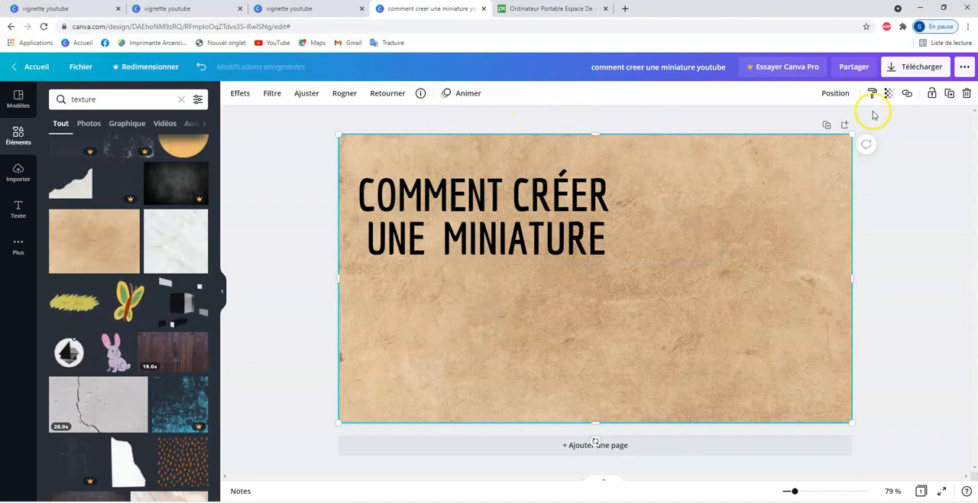
- Reduce the texture's transparency value to 67 so that the YouTube logo shows through, and deselect it
{"action": "left_click", "coordinate": [889, 94]}
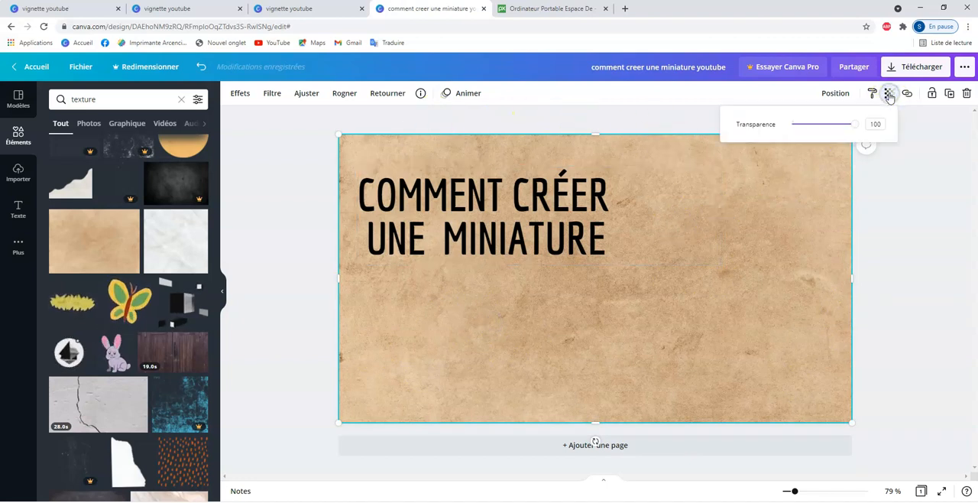
{"action": "left_click_drag", "start_coordinate": [859, 132], "coordinate": [845, 130]}
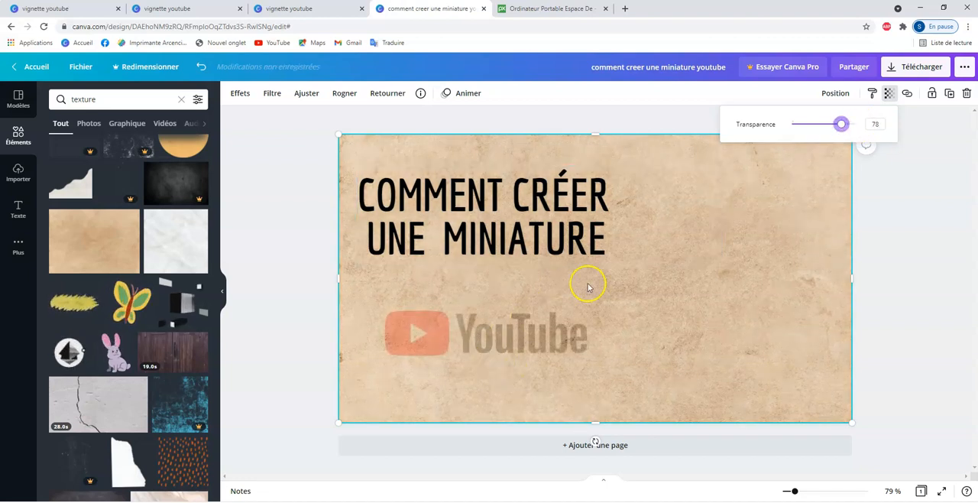
{"action": "left_click_drag", "start_coordinate": [840, 127], "coordinate": [835, 130]}
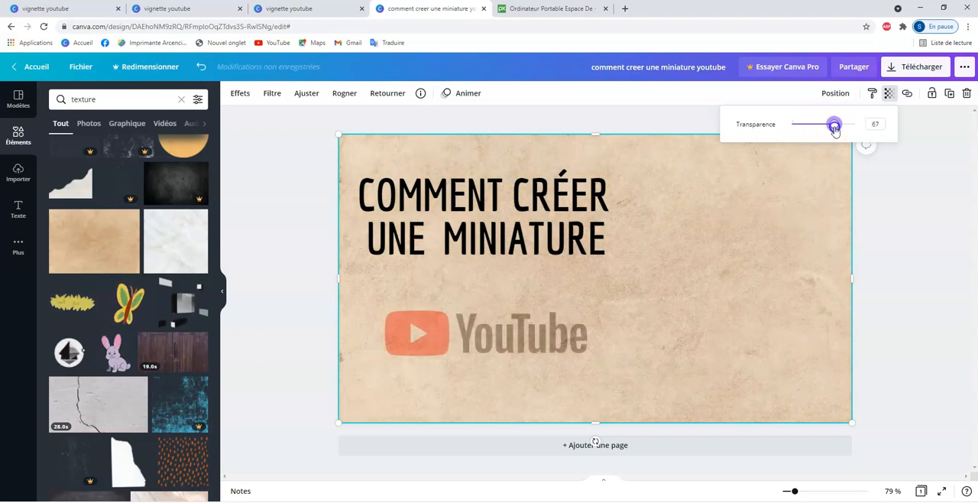
{"action": "left_click", "coordinate": [715, 264]}
{"action": "left_click", "coordinate": [927, 277]}
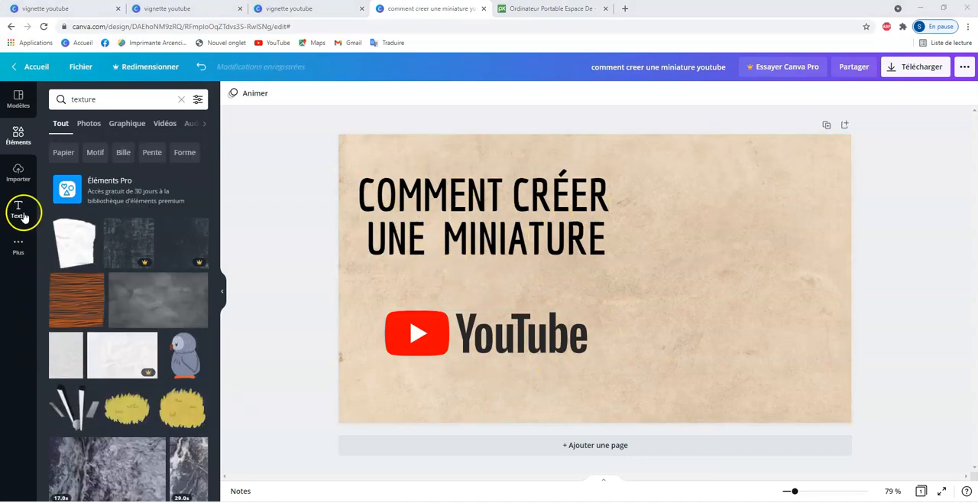
- Search the elements for "cadre", add the desktop monitor frame and place it to the right of the YouTube logo
{"action": "left_click", "coordinate": [18, 140]}
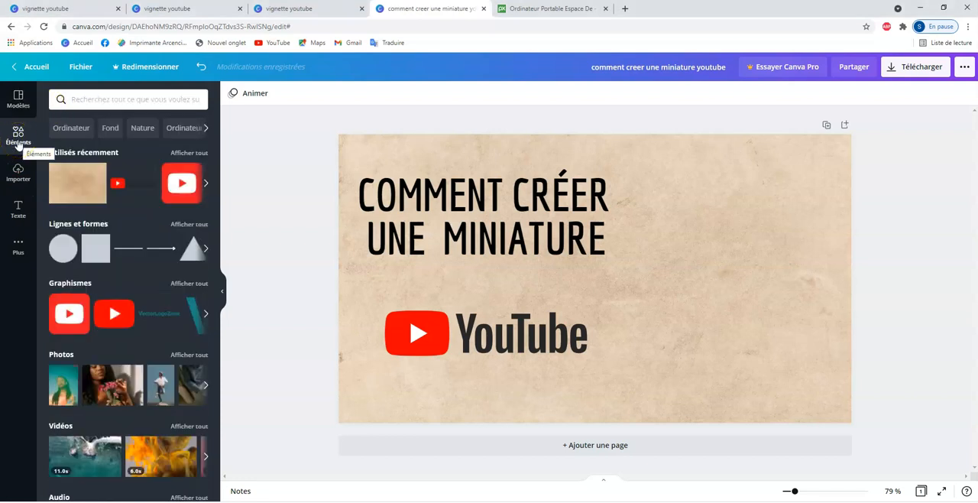
{"action": "left_click", "coordinate": [80, 101]}
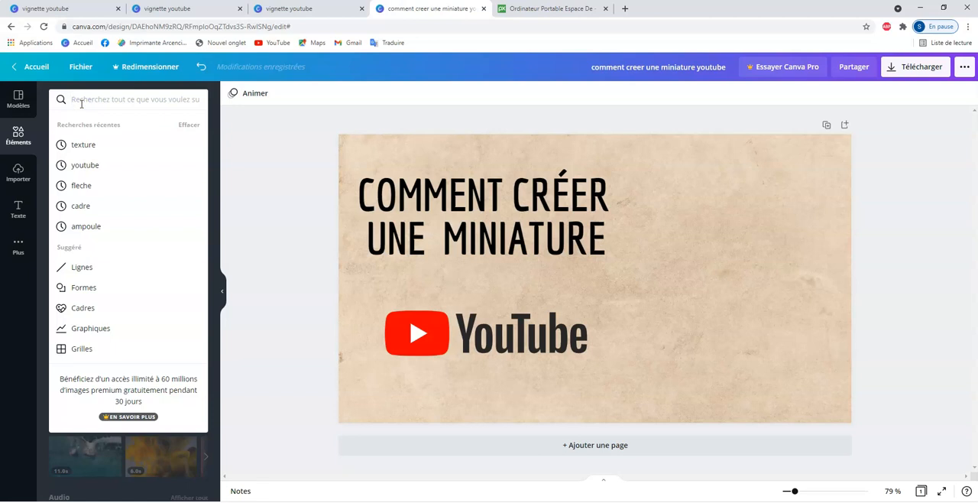
{"action": "type", "text": "cadre"}
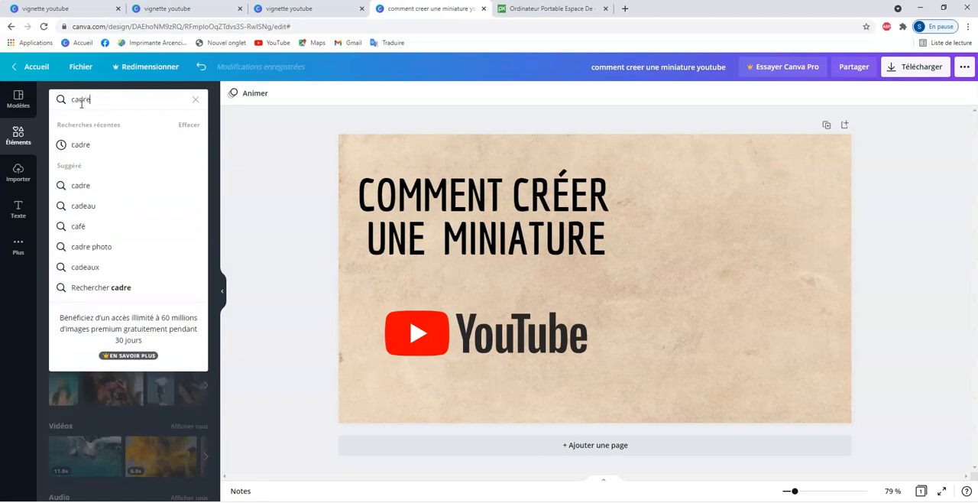
{"action": "key", "text": "Return"}
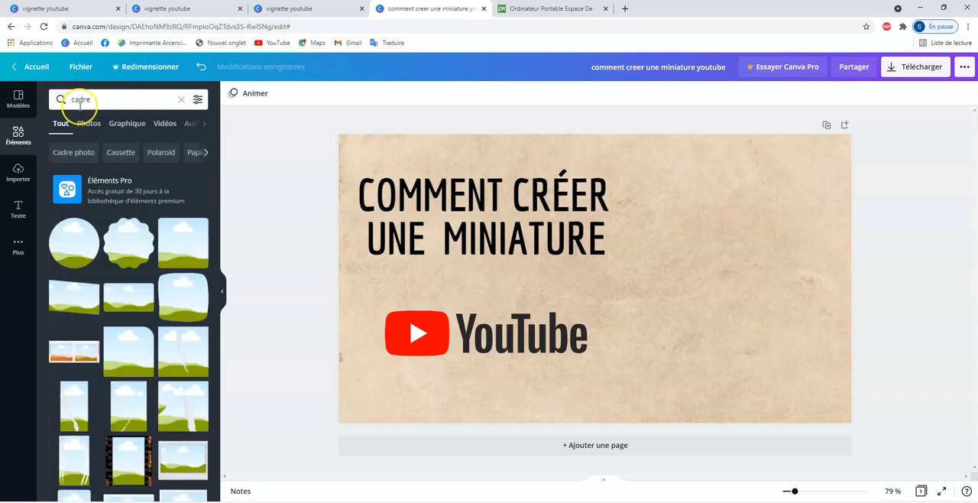
{"action": "scroll", "coordinate": [217, 298], "scroll_direction": "down", "scroll_amount": 4}
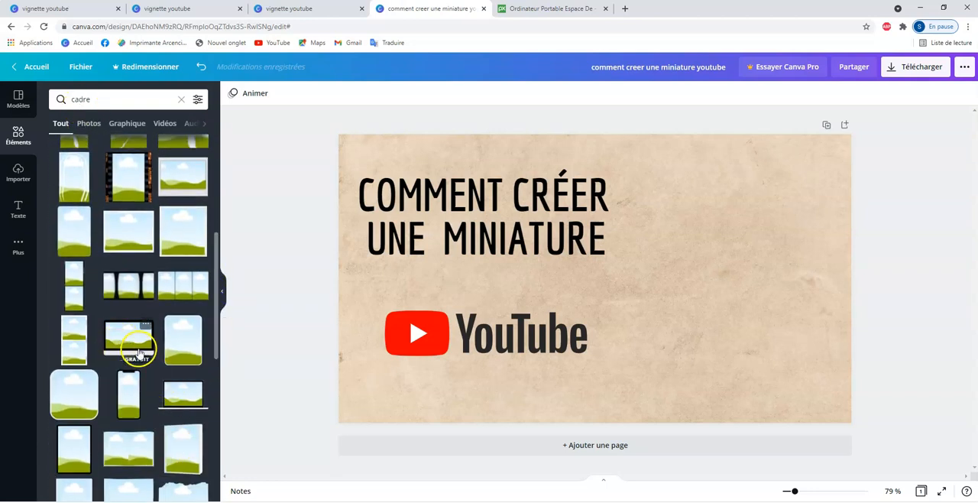
{"action": "left_click", "coordinate": [122, 346]}
{"action": "left_click_drag", "start_coordinate": [601, 273], "coordinate": [721, 330]}
{"action": "left_click", "coordinate": [682, 351]}
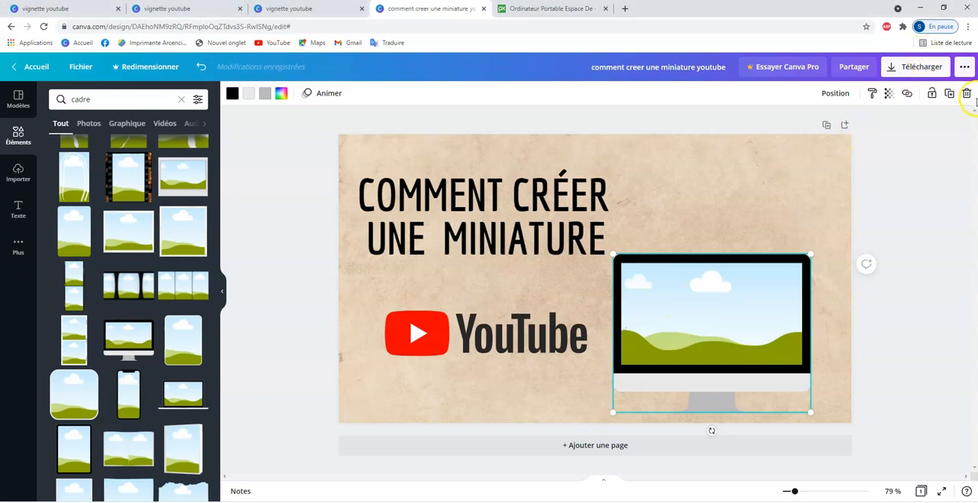
{"action": "left_click", "coordinate": [967, 94]}
{"action": "left_click", "coordinate": [353, 366]}
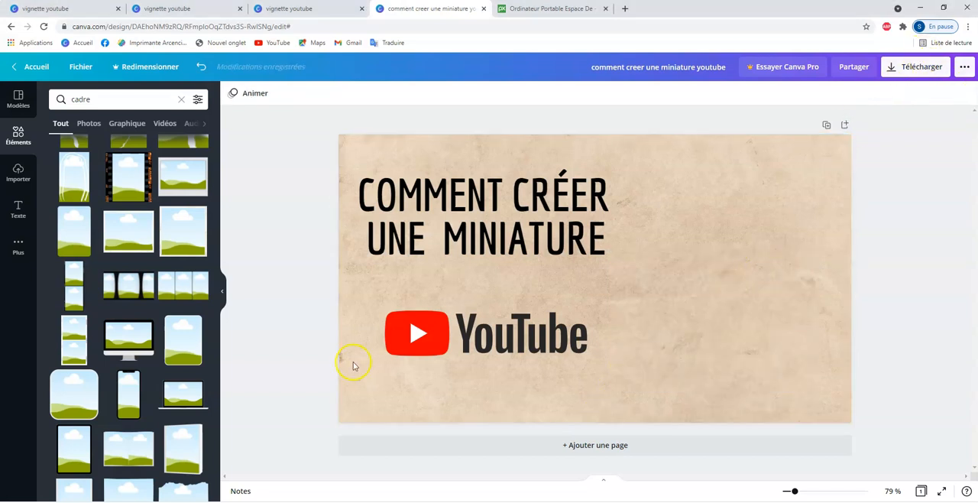
{"action": "left_click", "coordinate": [201, 67]}
- Move the monitor frame slightly up and fill its screen with the uploaded photo of the man in the blue suit
{"action": "left_click_drag", "start_coordinate": [698, 312], "coordinate": [702, 289]}
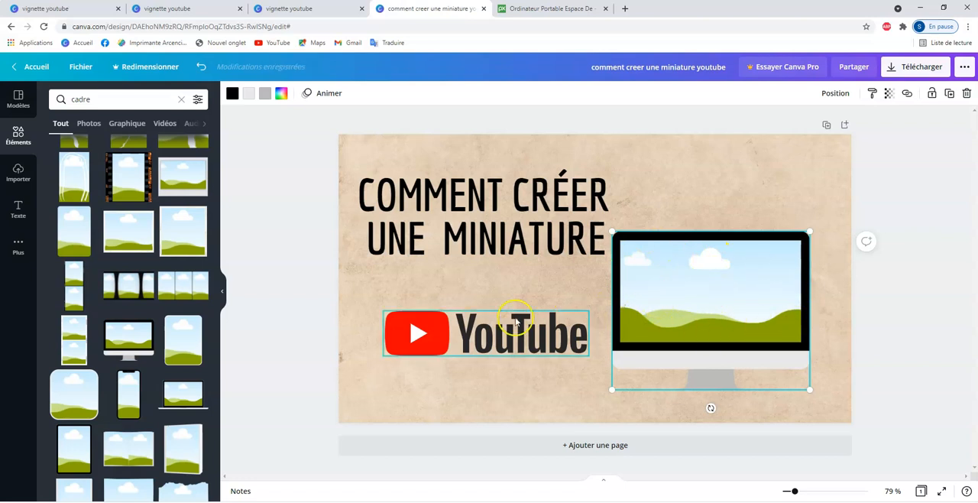
{"action": "left_click", "coordinate": [18, 180]}
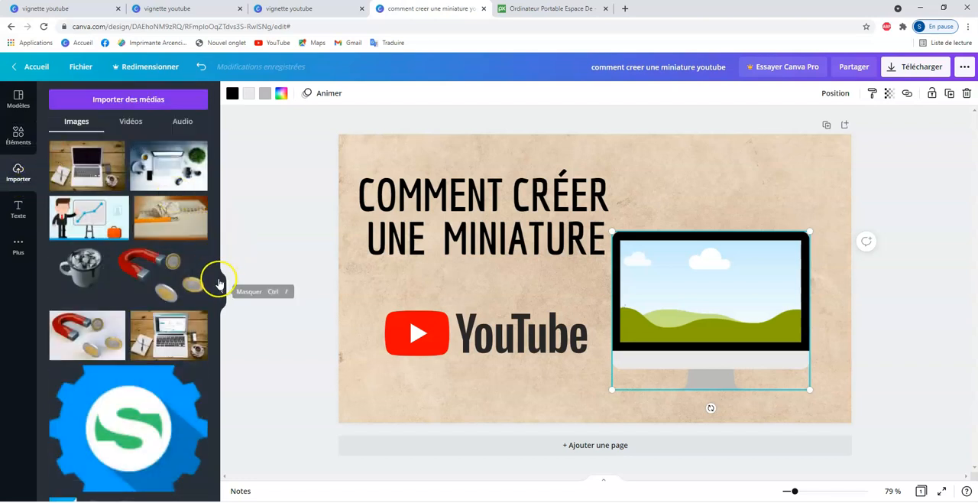
{"action": "scroll", "coordinate": [214, 331], "scroll_direction": "down", "scroll_amount": 3}
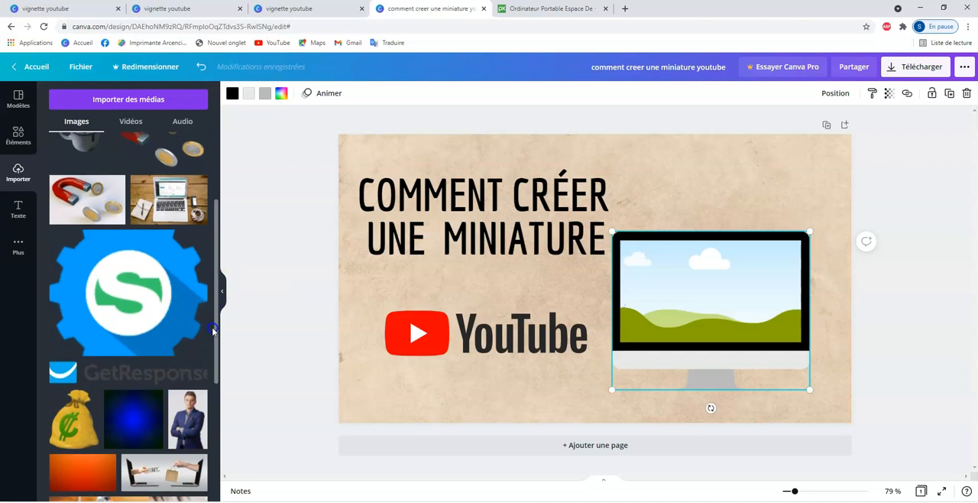
{"action": "scroll", "coordinate": [214, 330], "scroll_direction": "down", "scroll_amount": 3}
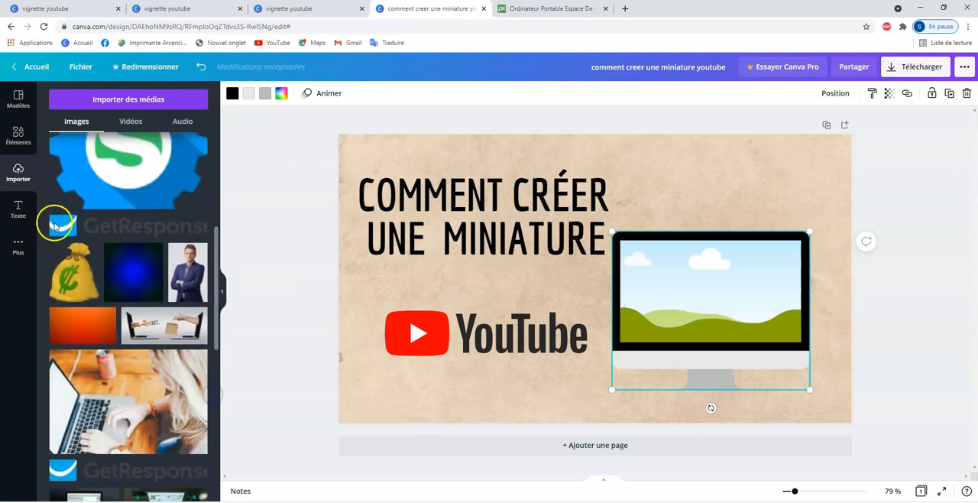
{"action": "left_click", "coordinate": [190, 281]}
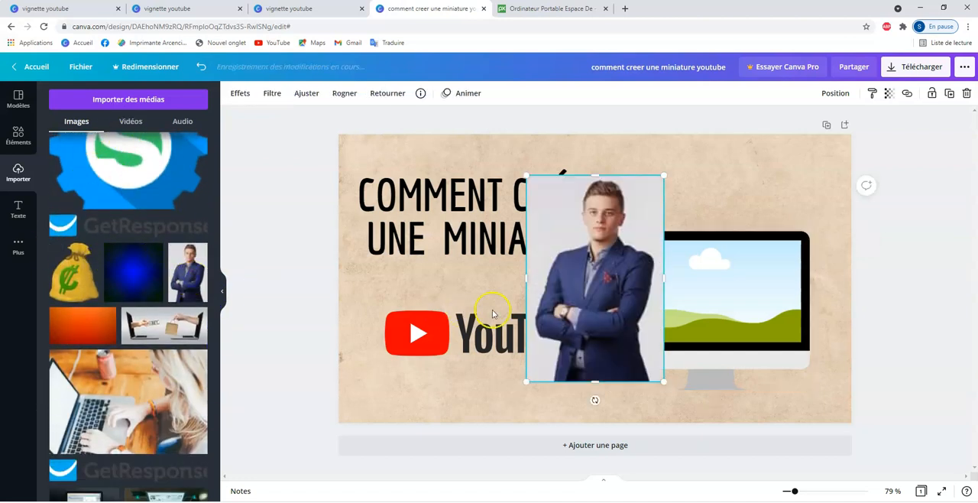
{"action": "left_click_drag", "start_coordinate": [562, 310], "coordinate": [699, 298]}
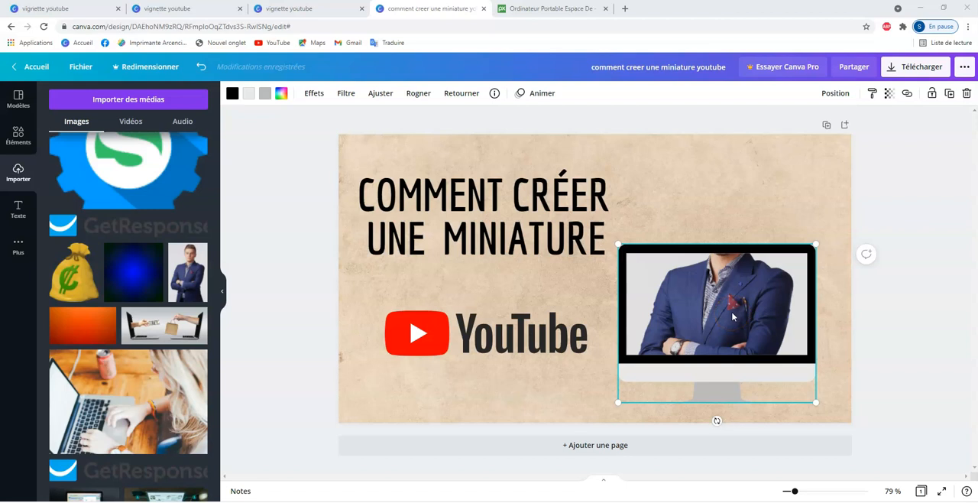
- Shift the photo down inside the monitor frame so that the man's face and shoulders fill the screen
{"action": "double_click", "coordinate": [727, 312]}
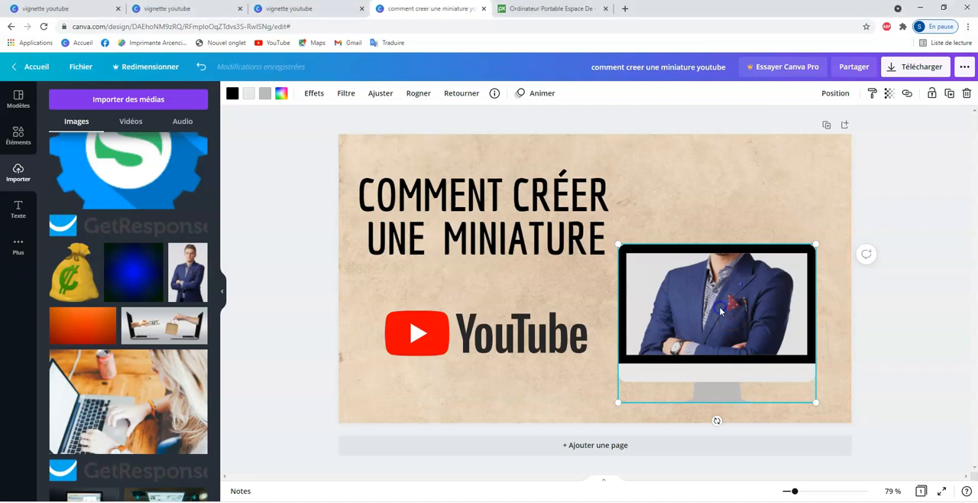
{"action": "left_click_drag", "start_coordinate": [727, 305], "coordinate": [738, 368]}
{"action": "left_click", "coordinate": [585, 301]}
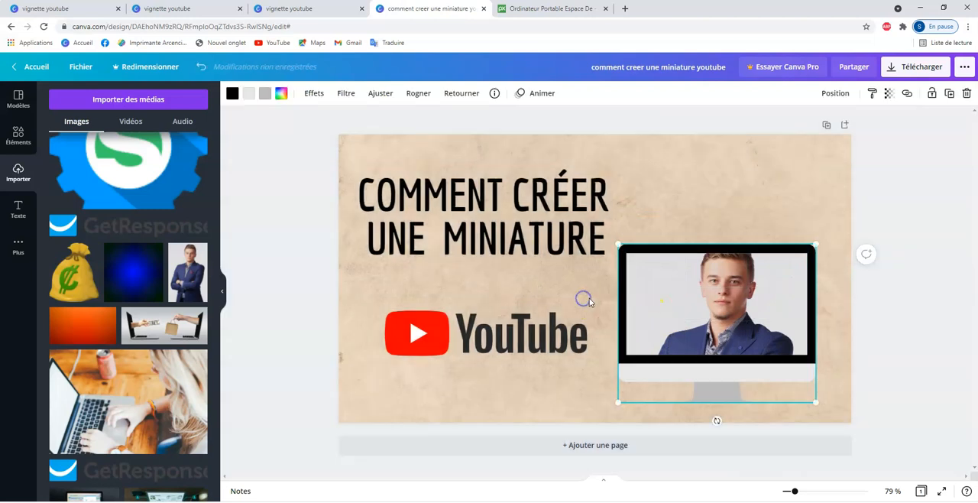
- Shift the photo up inside the monitor frame so that the man's torso and crossed arms fill the screen, and deselect it
{"action": "double_click", "coordinate": [733, 302]}
{"action": "left_click_drag", "start_coordinate": [737, 301], "coordinate": [758, 267]}
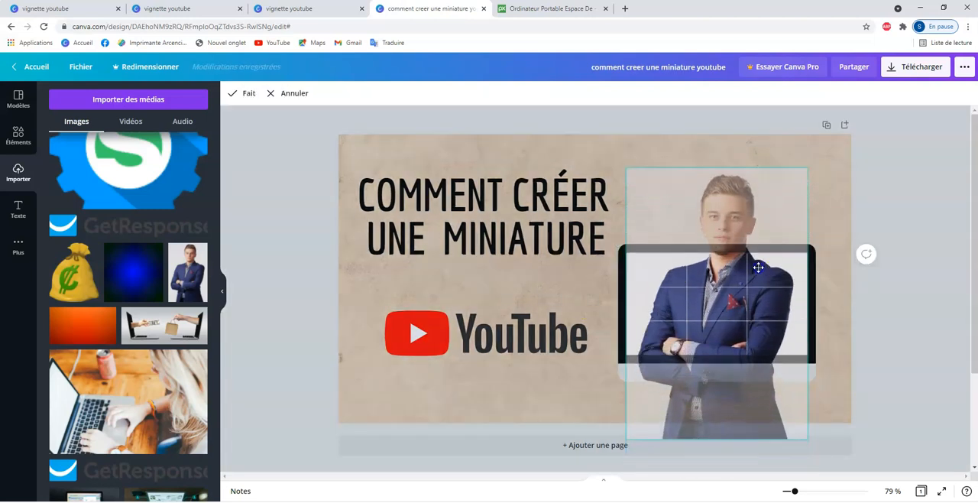
{"action": "left_click", "coordinate": [552, 392]}
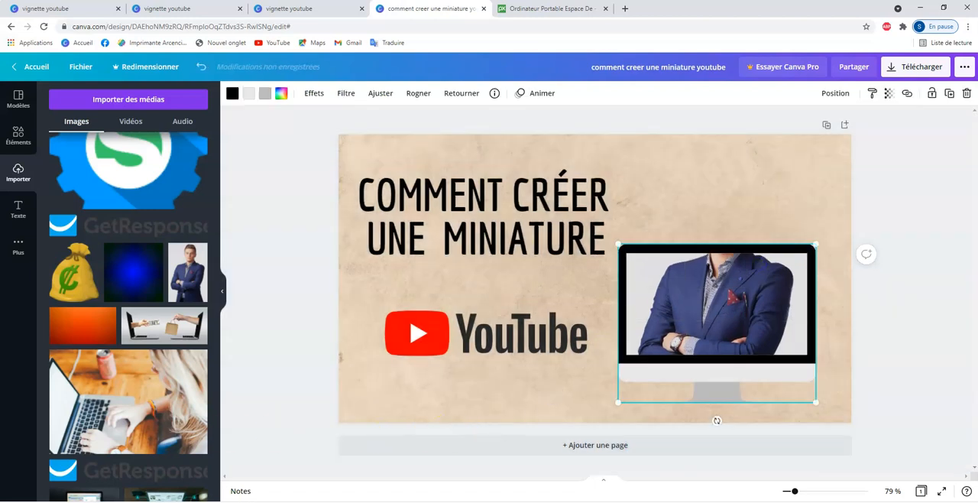
{"action": "left_click", "coordinate": [644, 354]}
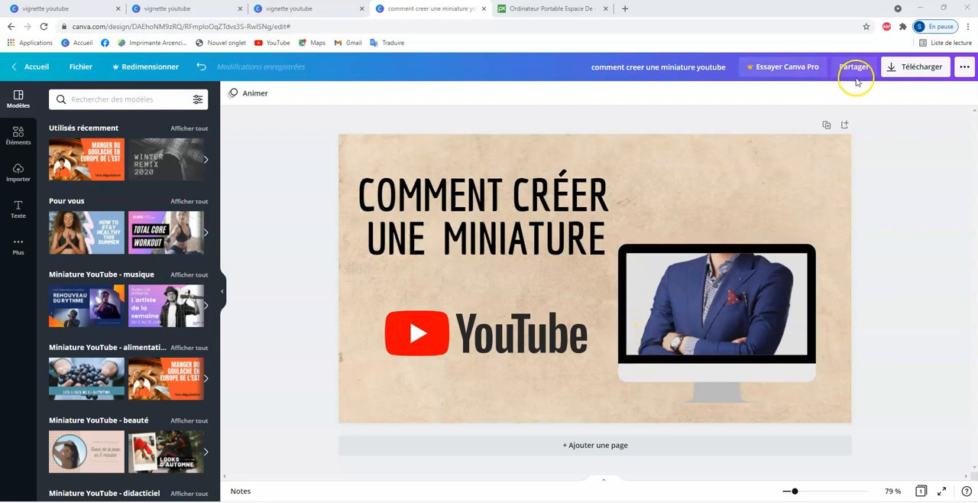
- Download the thumbnail as a PNG file and dismiss the completion message
{"action": "left_click", "coordinate": [893, 70]}
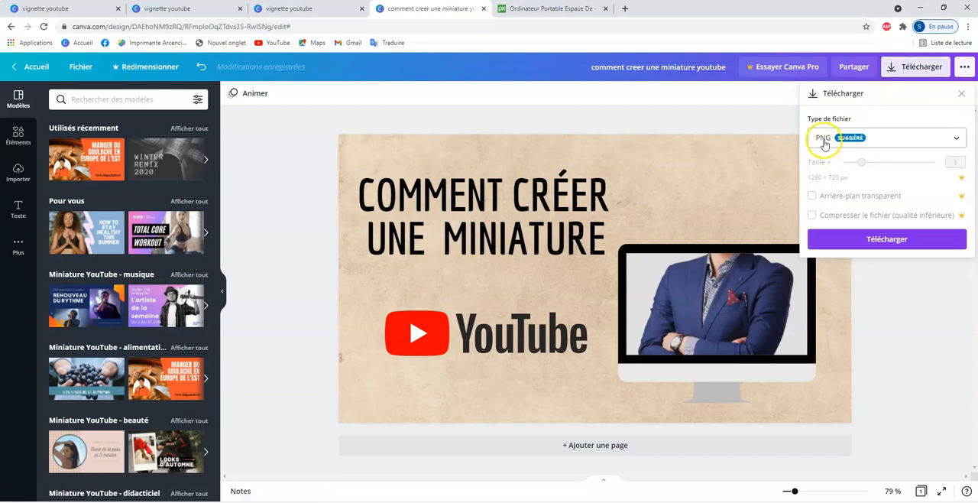
{"action": "left_click", "coordinate": [856, 241]}
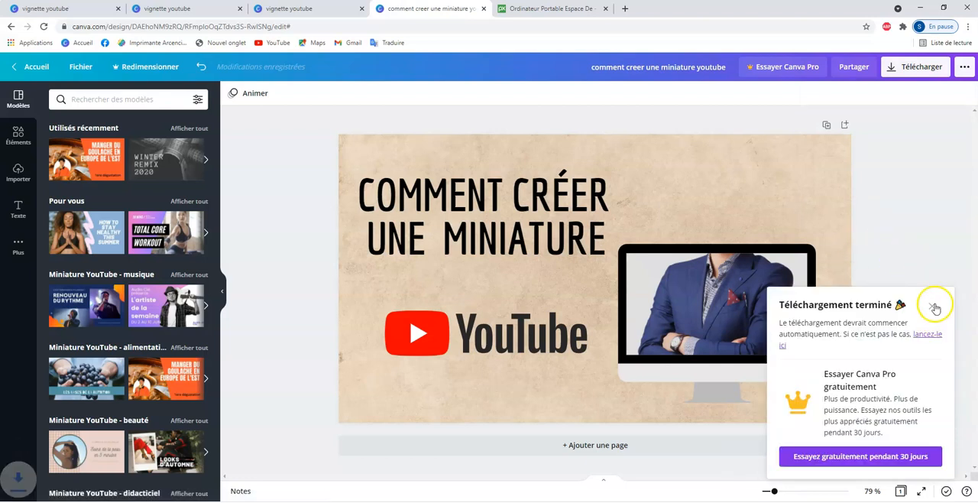
{"action": "left_click", "coordinate": [932, 306]}
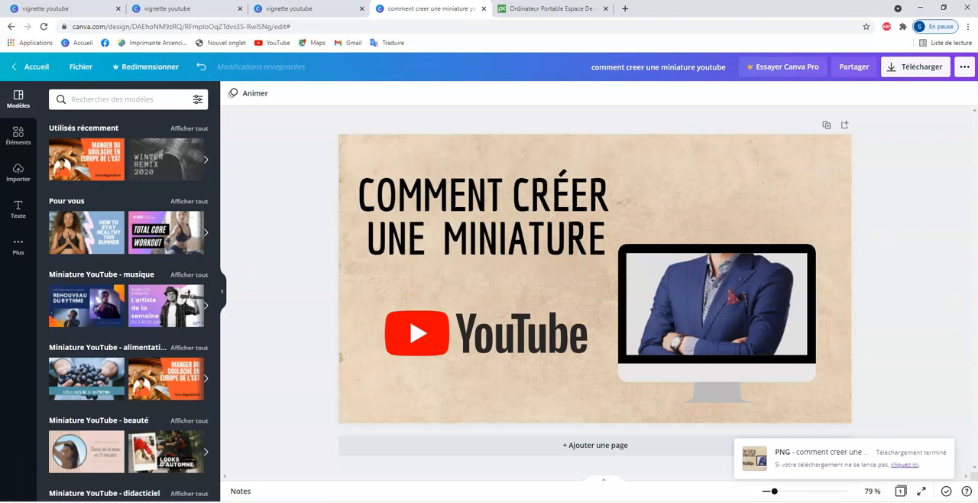
{"action": "left_click", "coordinate": [321, 382]}
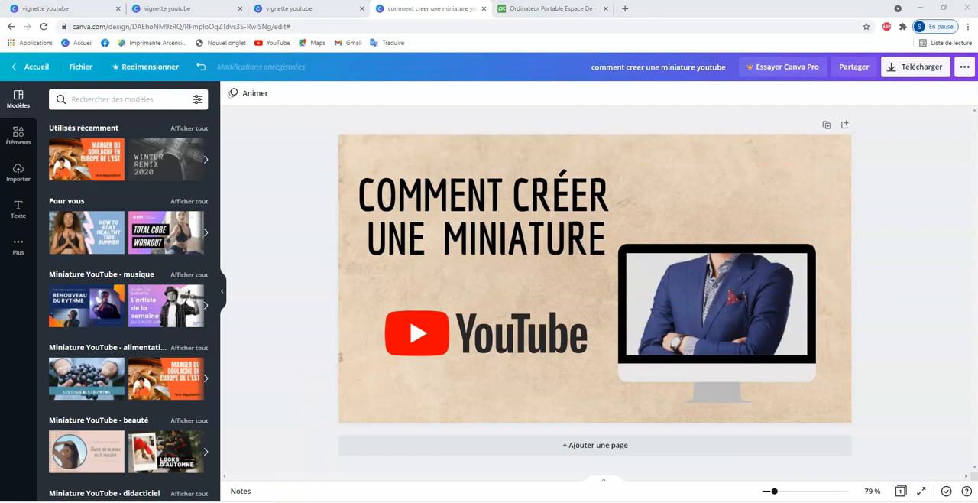
- Switch to File Explorer and open the exported image "comment creer une miniature youtube" from the Téléchargements folder
{"action": "key", "text": "super+e"}
{"action": "left_click", "coordinate": [293, 281]}
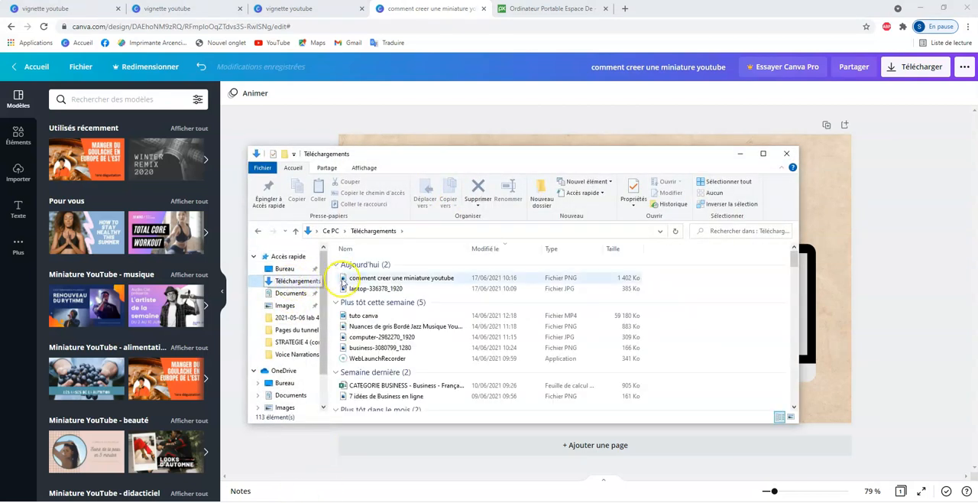
{"action": "double_click", "coordinate": [366, 280]}
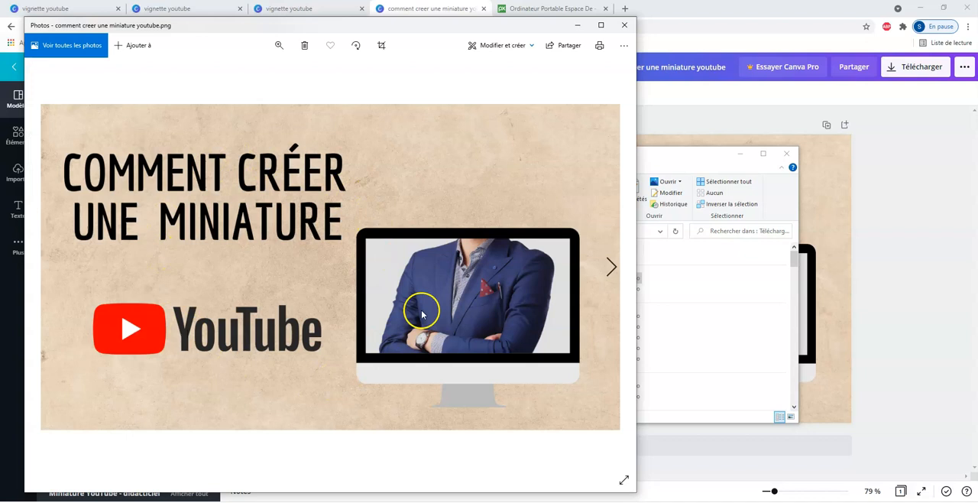
- Close the exported image preview and put away the File Explorer window to return to the Canva thumbnail design
{"action": "left_click", "coordinate": [626, 25]}
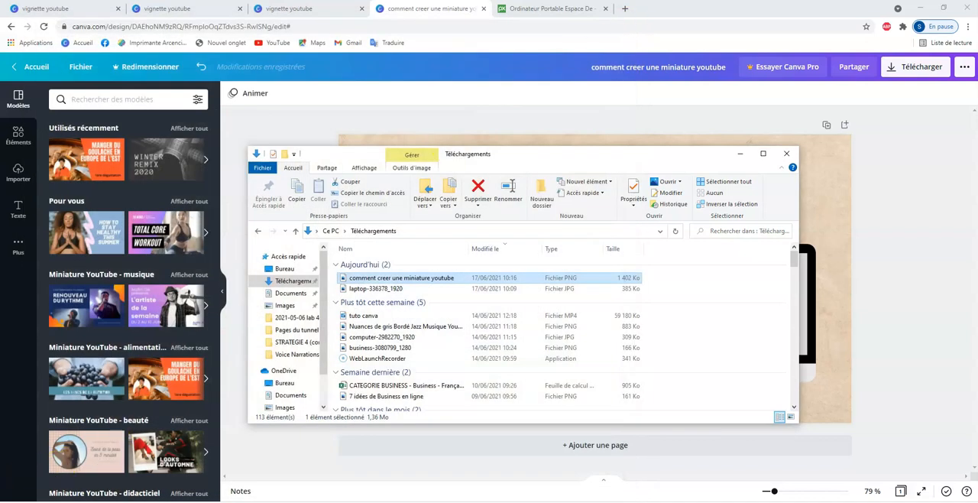
{"action": "left_click", "coordinate": [116, 501]}
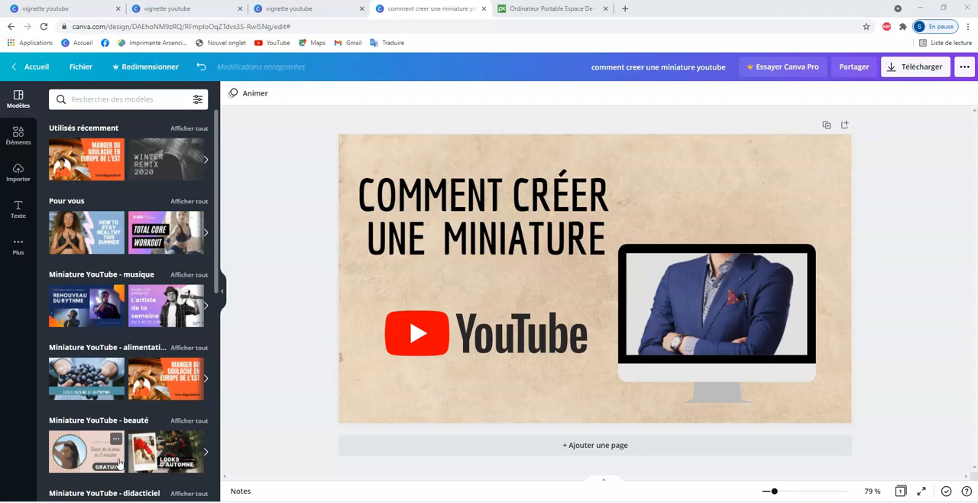
- View the text options and the elements library, clearing the "cadre" search to show all element categories
{"action": "left_click", "coordinate": [13, 216]}
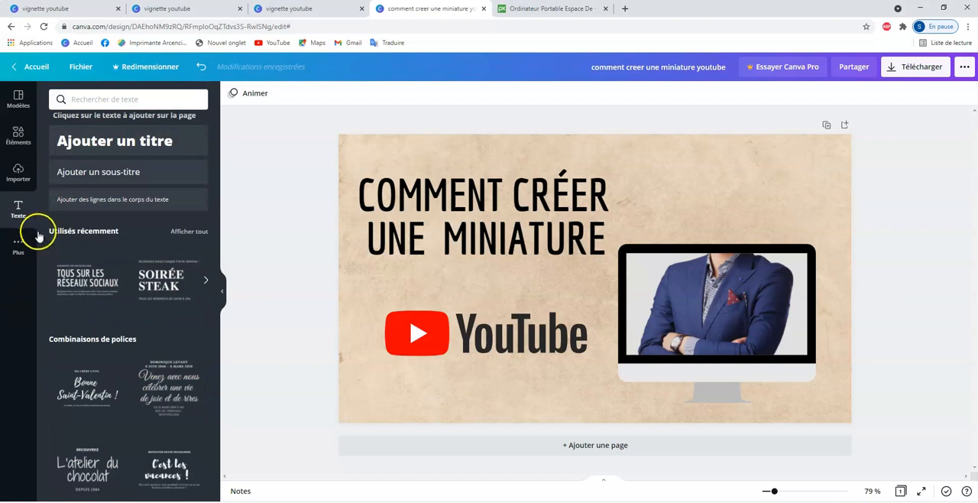
{"action": "left_click", "coordinate": [20, 139]}
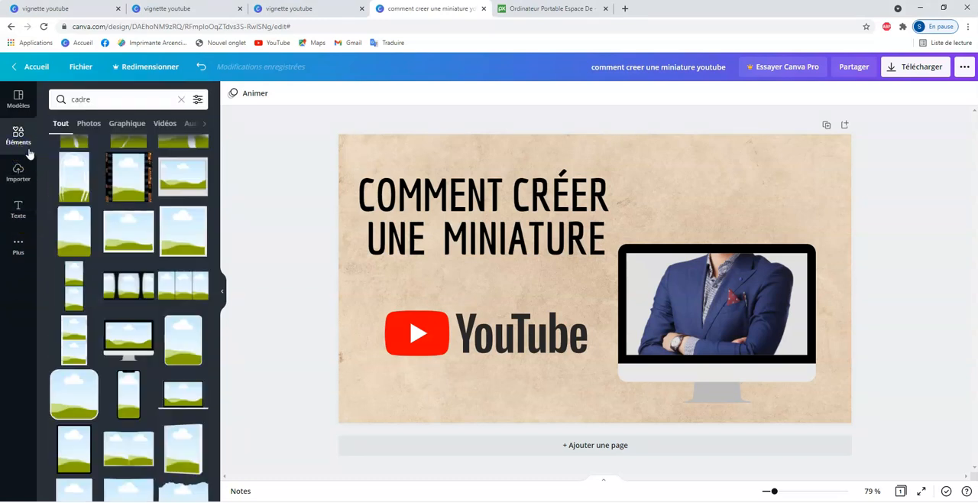
{"action": "left_click", "coordinate": [88, 100]}
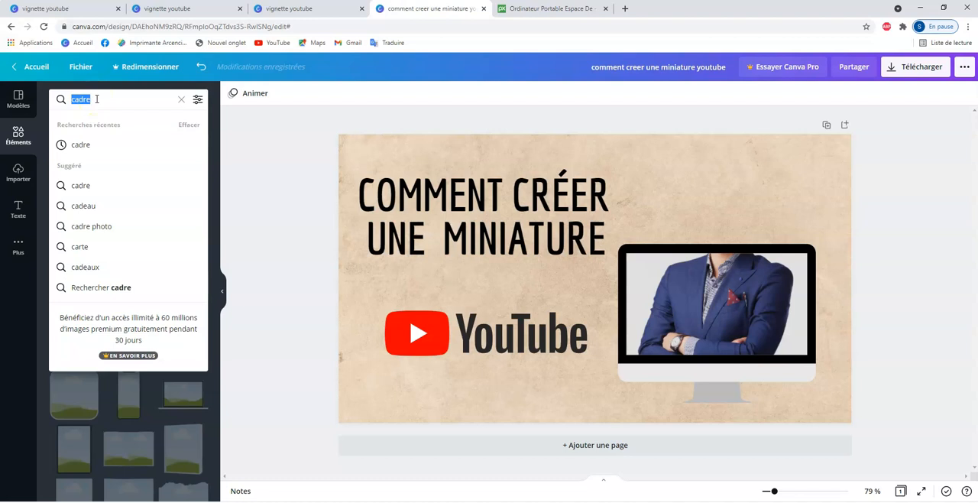
{"action": "left_click", "coordinate": [181, 100]}
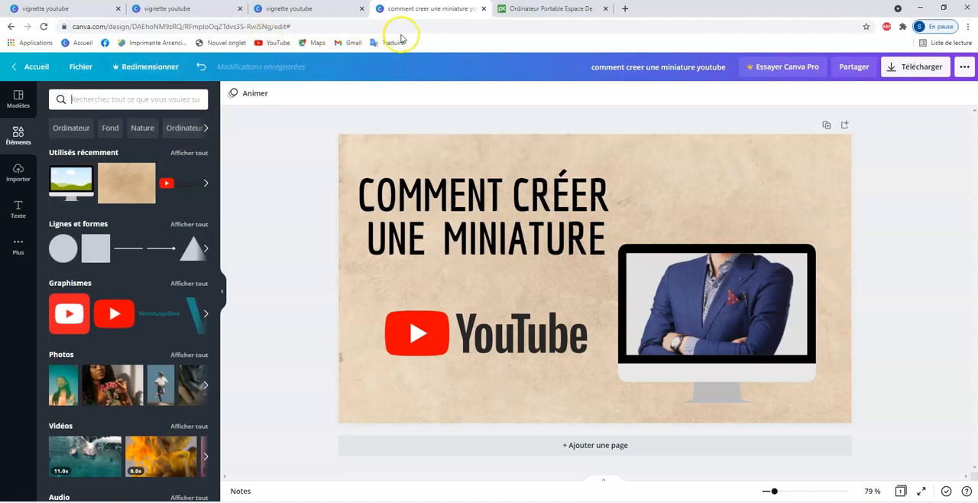
- Switch to the Pixabay page of the laptop workspace photo
{"action": "left_click", "coordinate": [526, 10]}
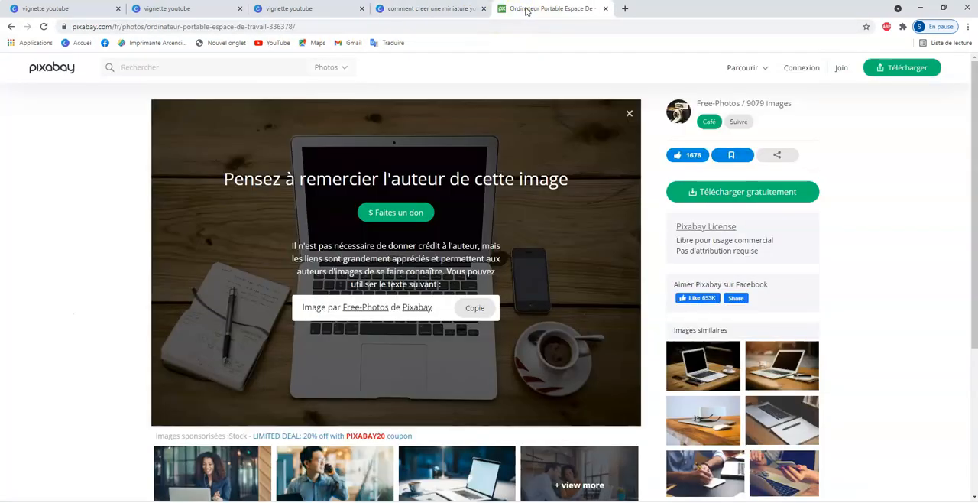